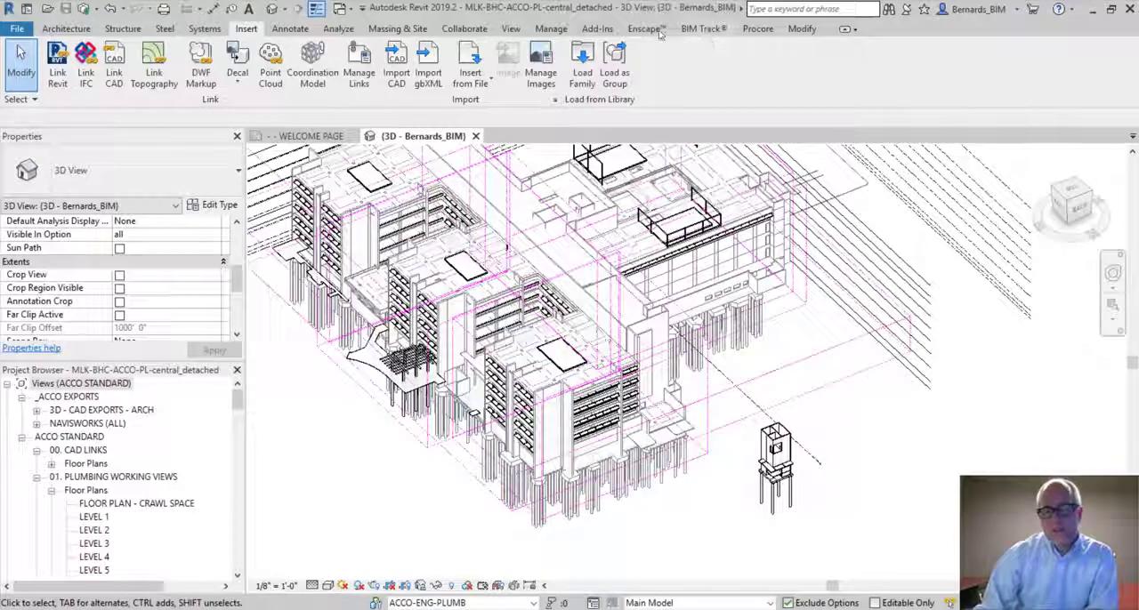
Open BIM Track in Revit and load the 1686 MLK project from the BernardsBIM hub
{"action": "left_click", "coordinate": [704, 30]}
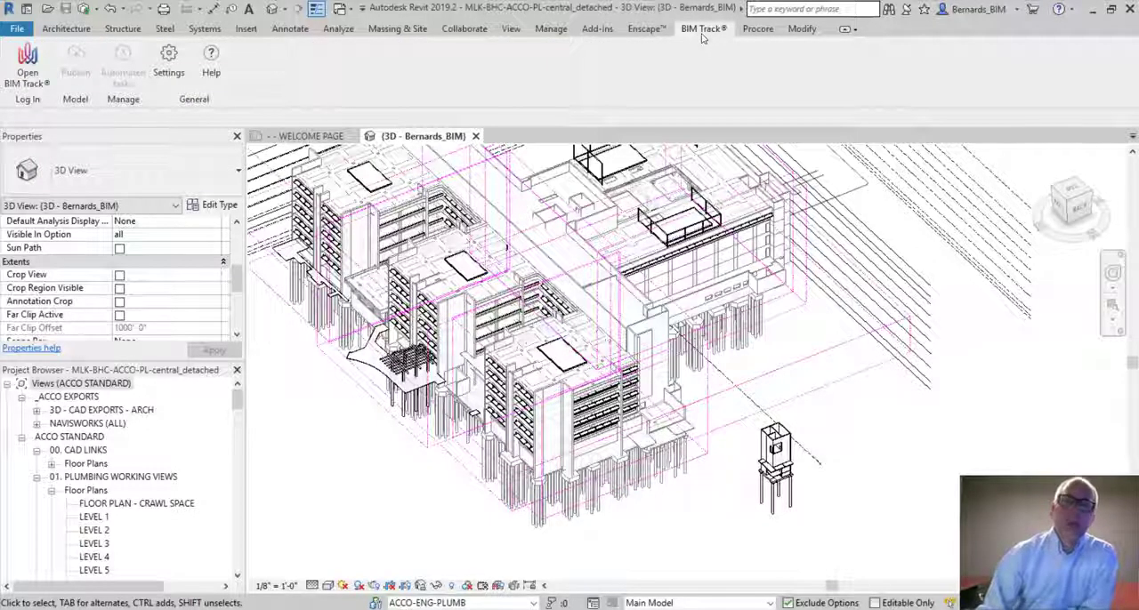
{"action": "left_click", "coordinate": [26, 59]}
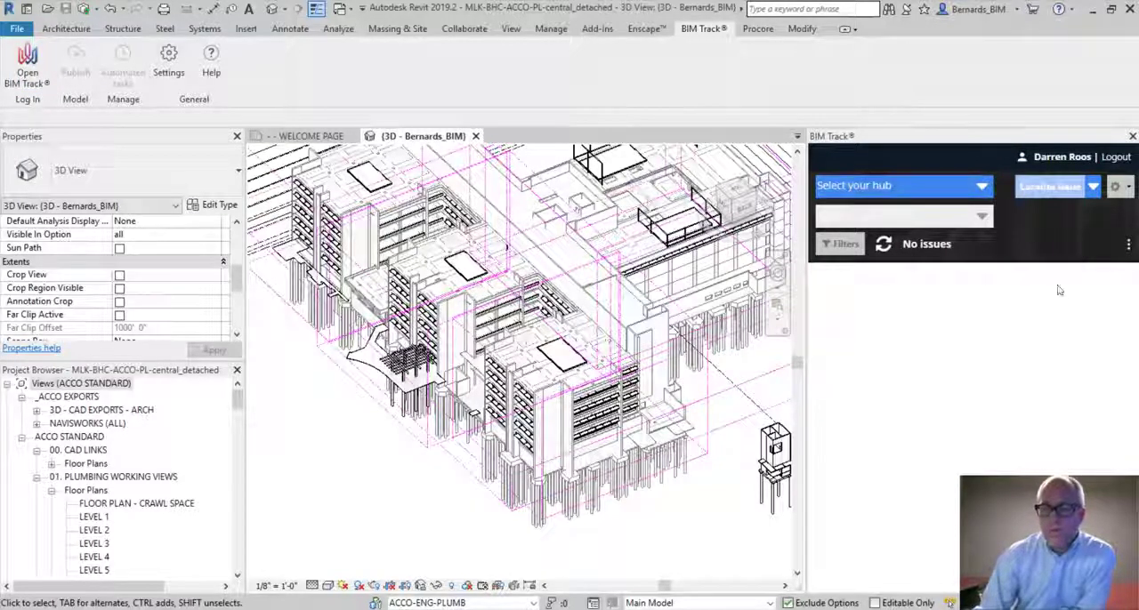
{"action": "left_click", "coordinate": [954, 198]}
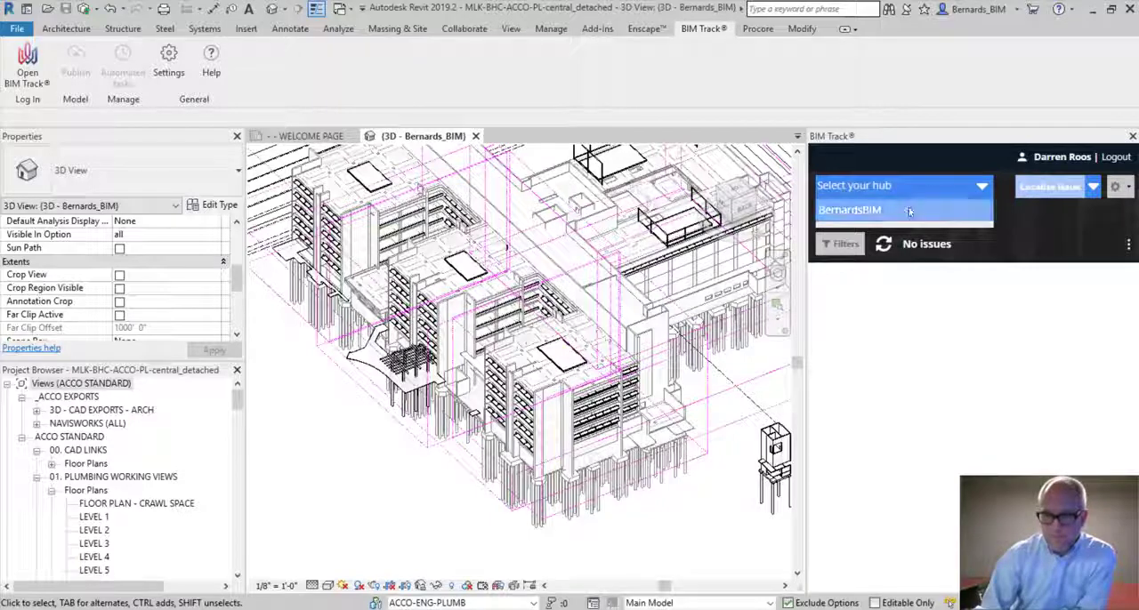
{"action": "left_click", "coordinate": [907, 210]}
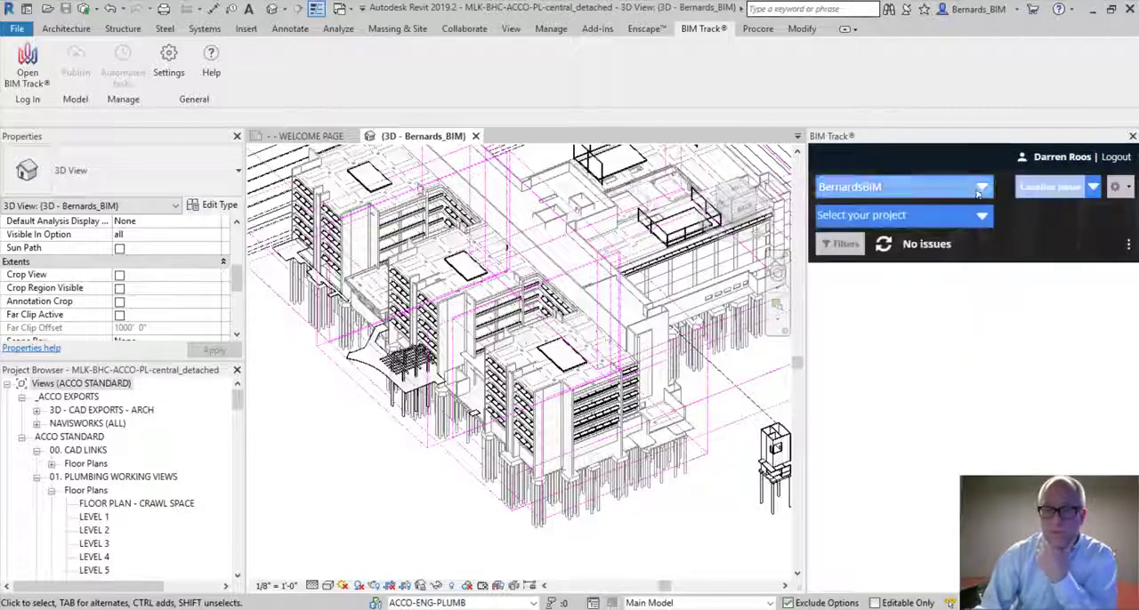
{"action": "left_click", "coordinate": [911, 214]}
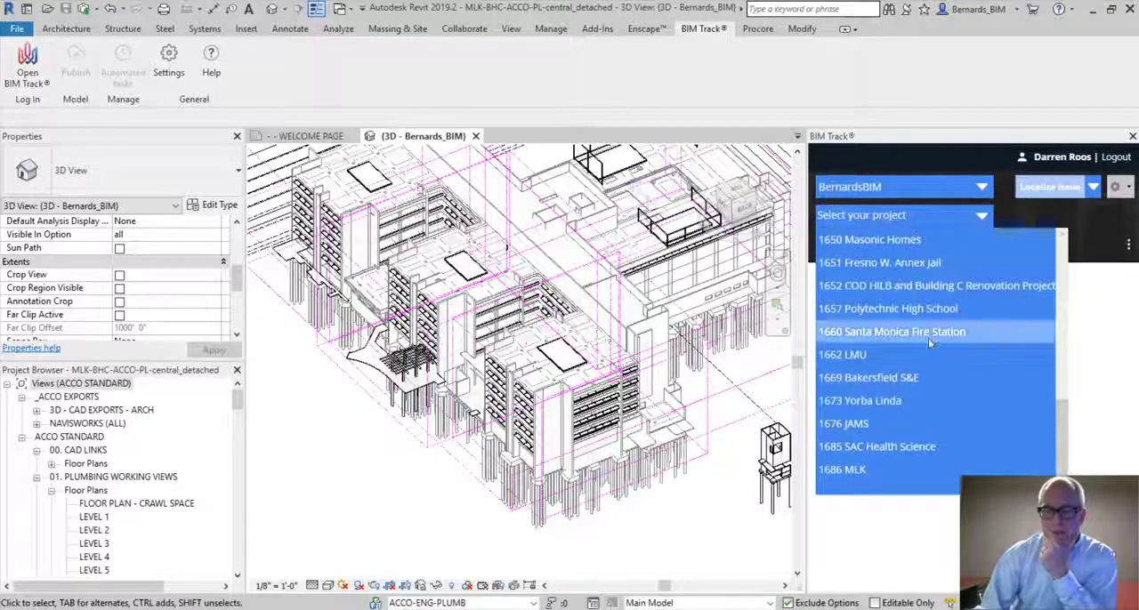
{"action": "left_click", "coordinate": [859, 471]}
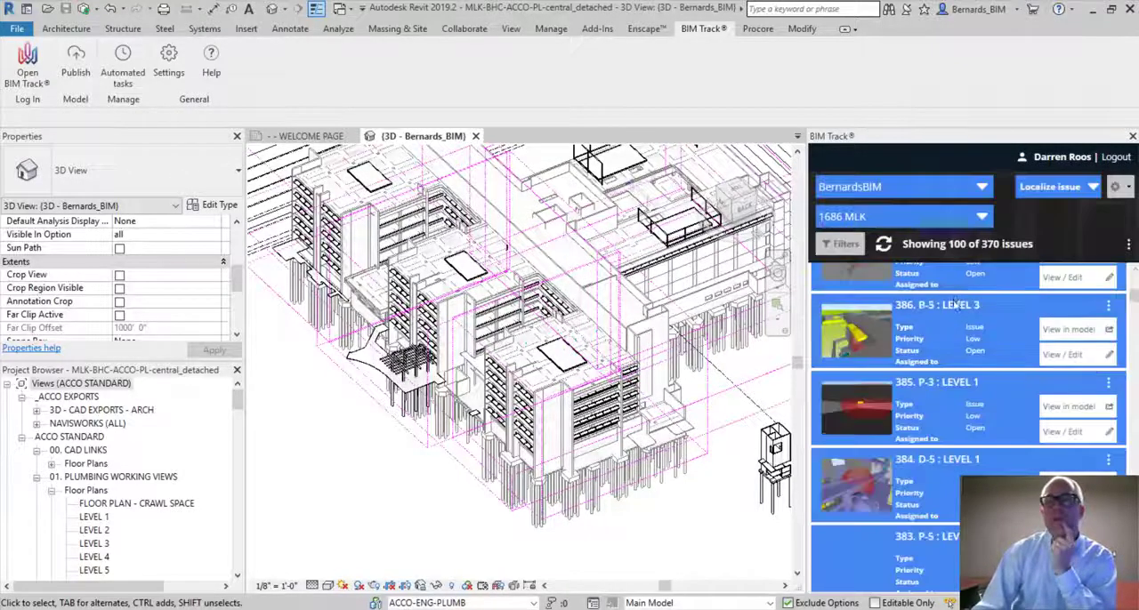
Open the issue filters and restrict the zone to Basement and UG
{"action": "scroll", "coordinate": [1014, 267], "scroll_direction": "down", "scroll_amount": 3}
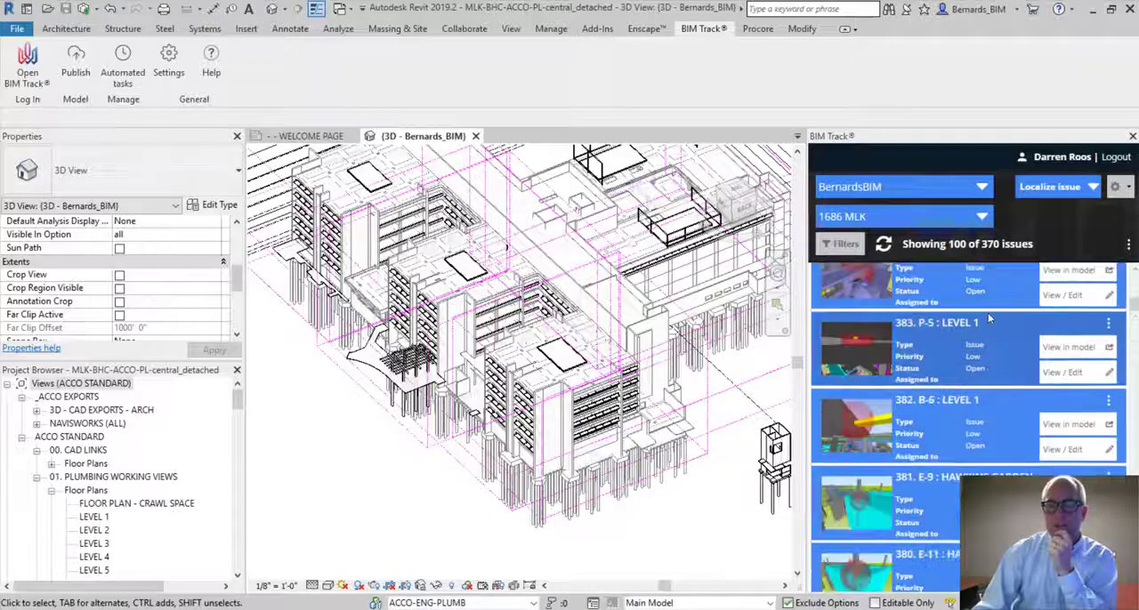
{"action": "scroll", "coordinate": [996, 302], "scroll_direction": "down", "scroll_amount": 6}
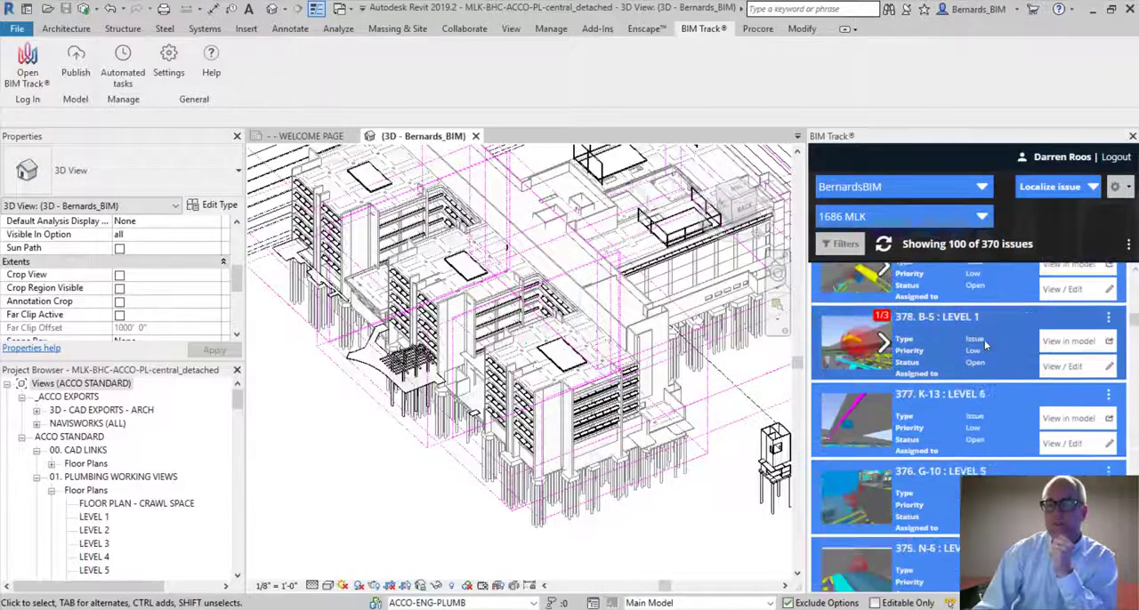
{"action": "scroll", "coordinate": [978, 373], "scroll_direction": "up", "scroll_amount": 9}
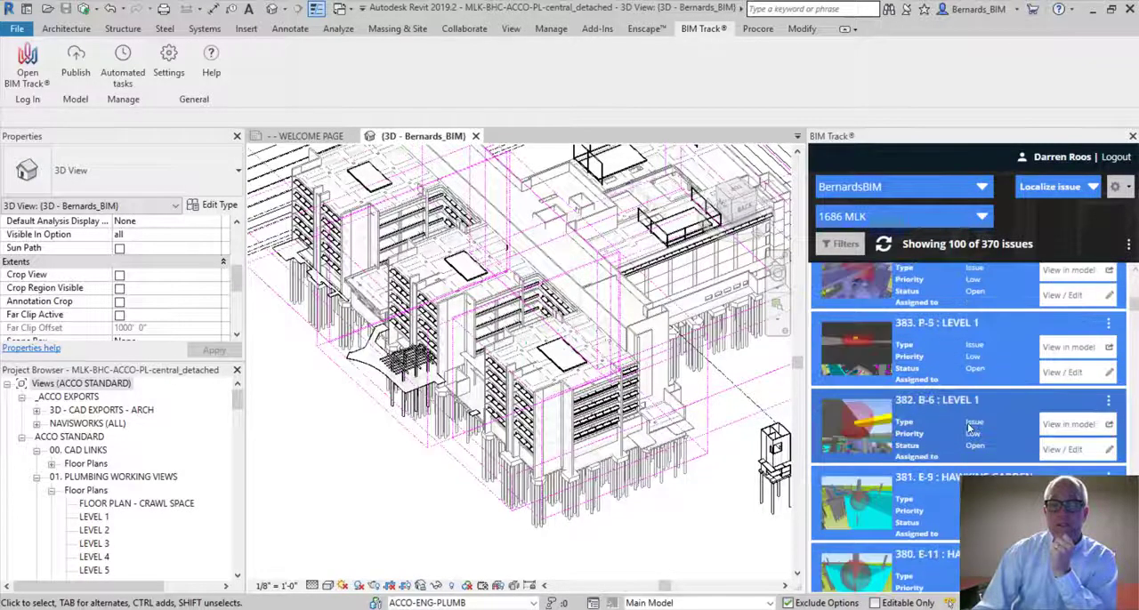
{"action": "scroll", "coordinate": [969, 428], "scroll_direction": "up", "scroll_amount": 2}
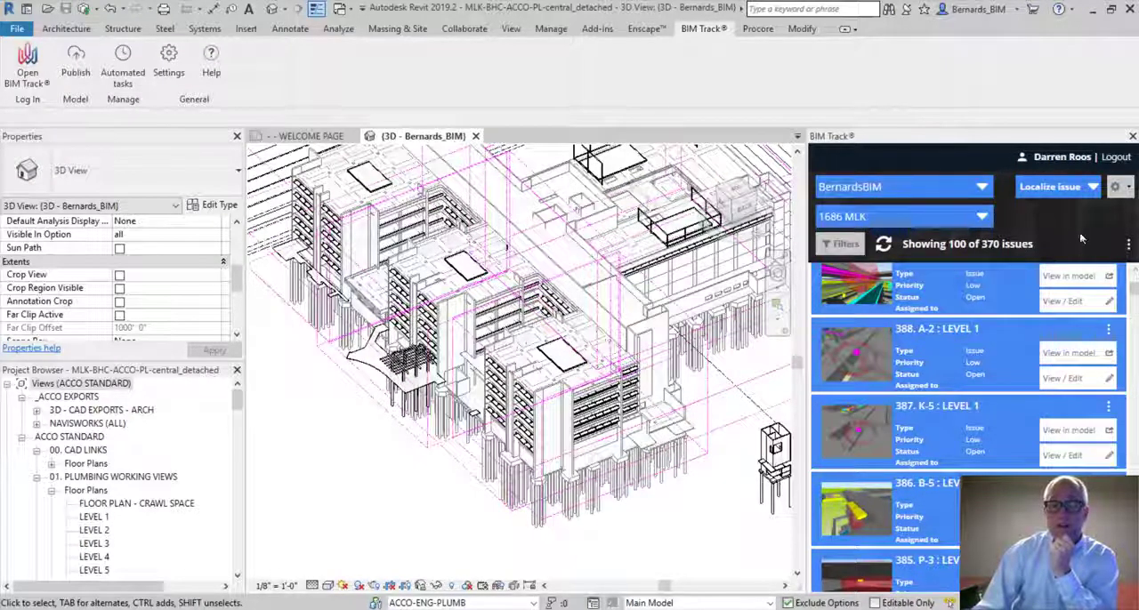
{"action": "left_click", "coordinate": [843, 245]}
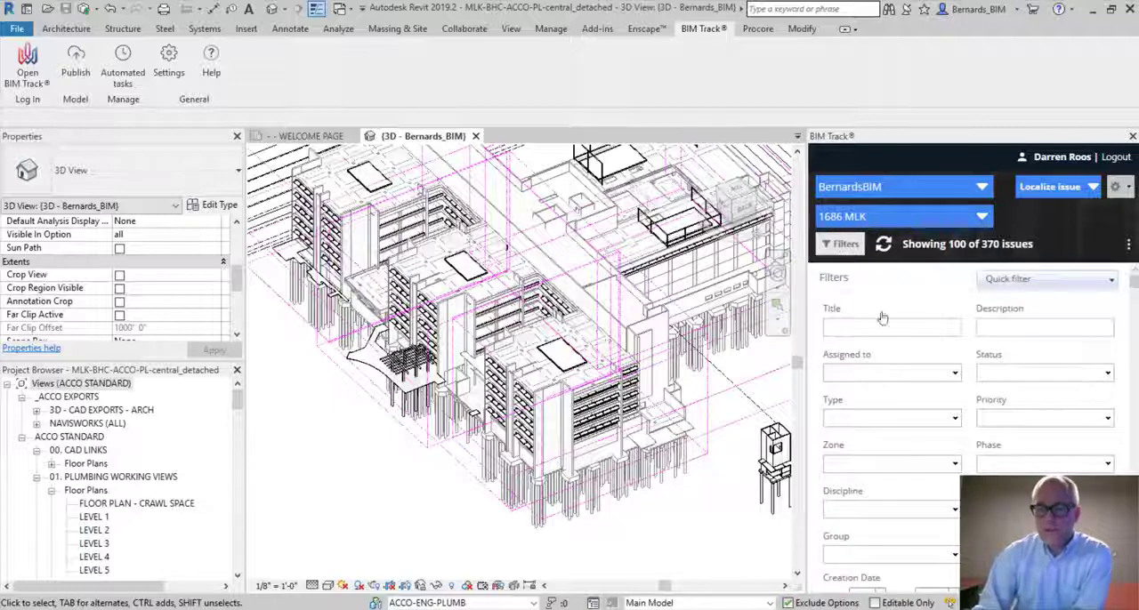
{"action": "scroll", "coordinate": [921, 326], "scroll_direction": "down", "scroll_amount": 1}
{"action": "scroll", "coordinate": [922, 325], "scroll_direction": "up", "scroll_amount": 1}
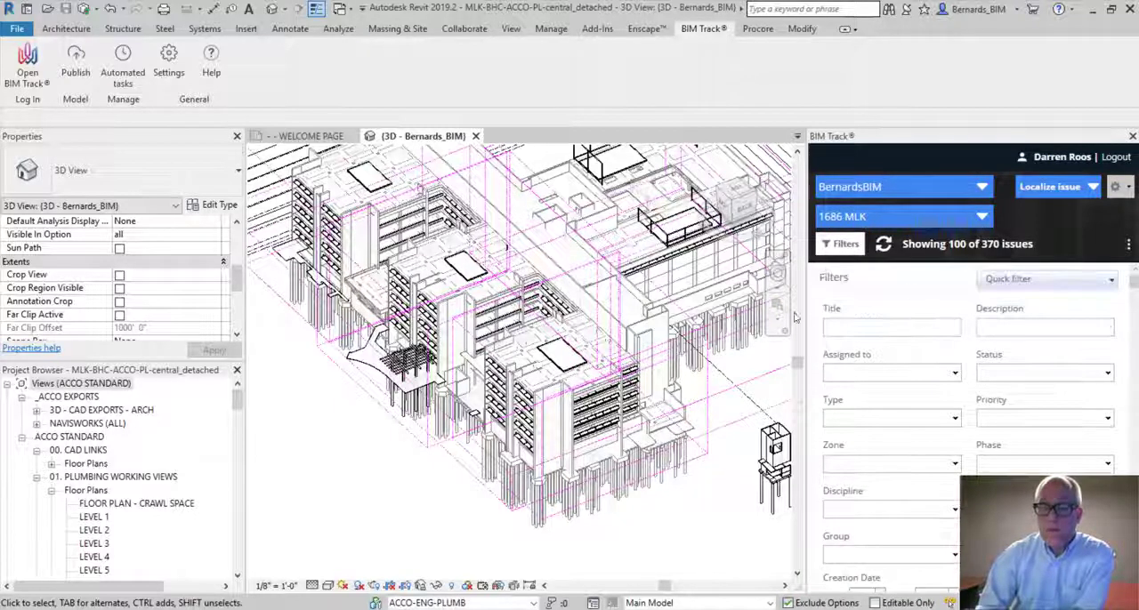
{"action": "left_click", "coordinate": [886, 378]}
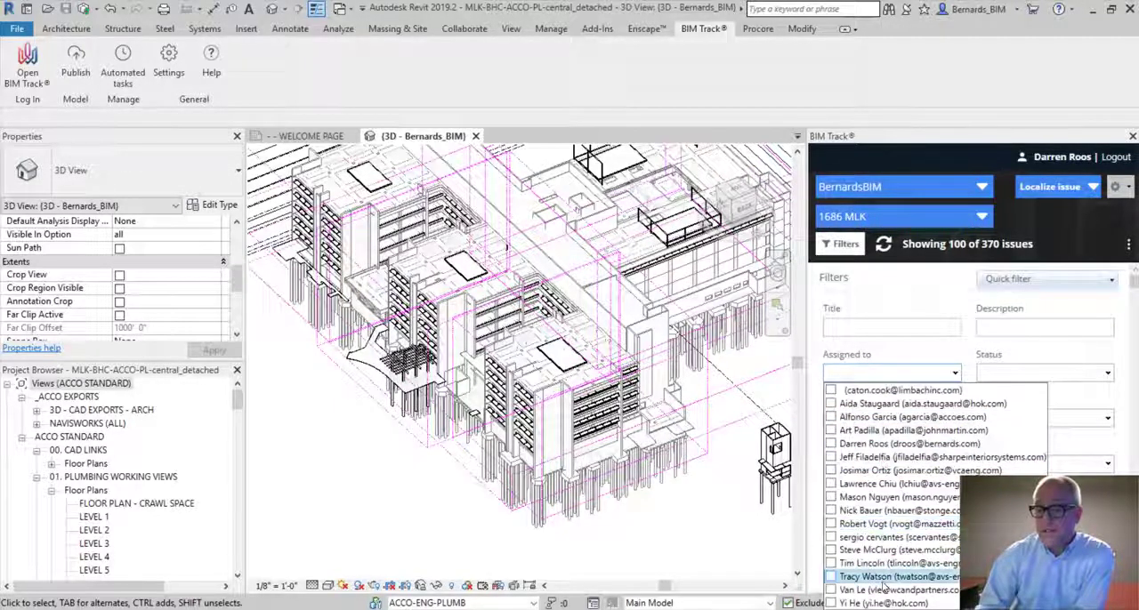
{"action": "left_click", "coordinate": [952, 339]}
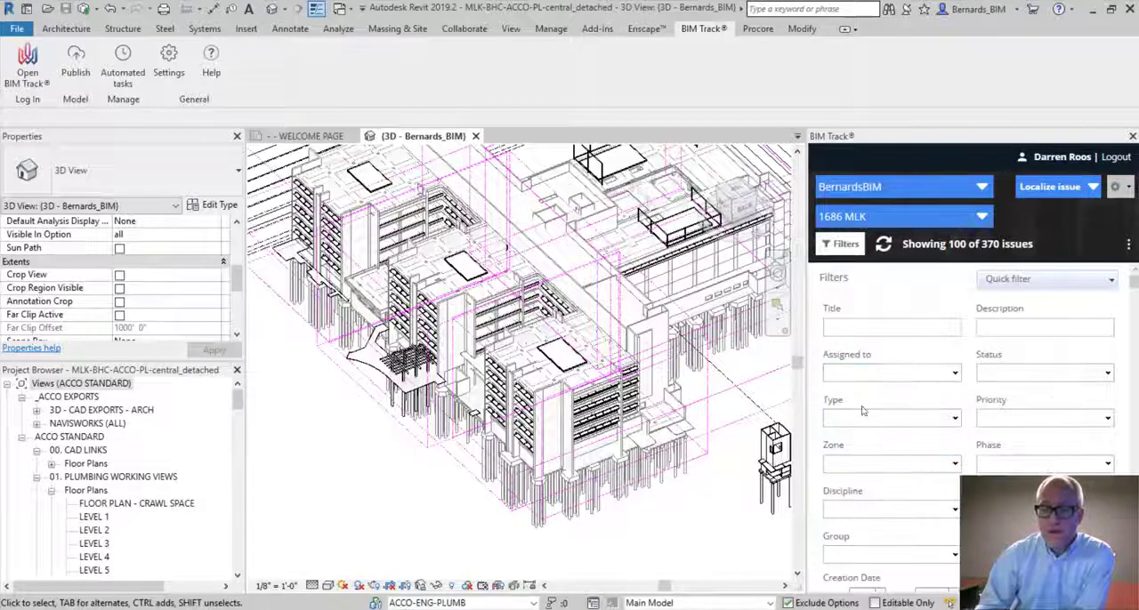
{"action": "left_click", "coordinate": [873, 462]}
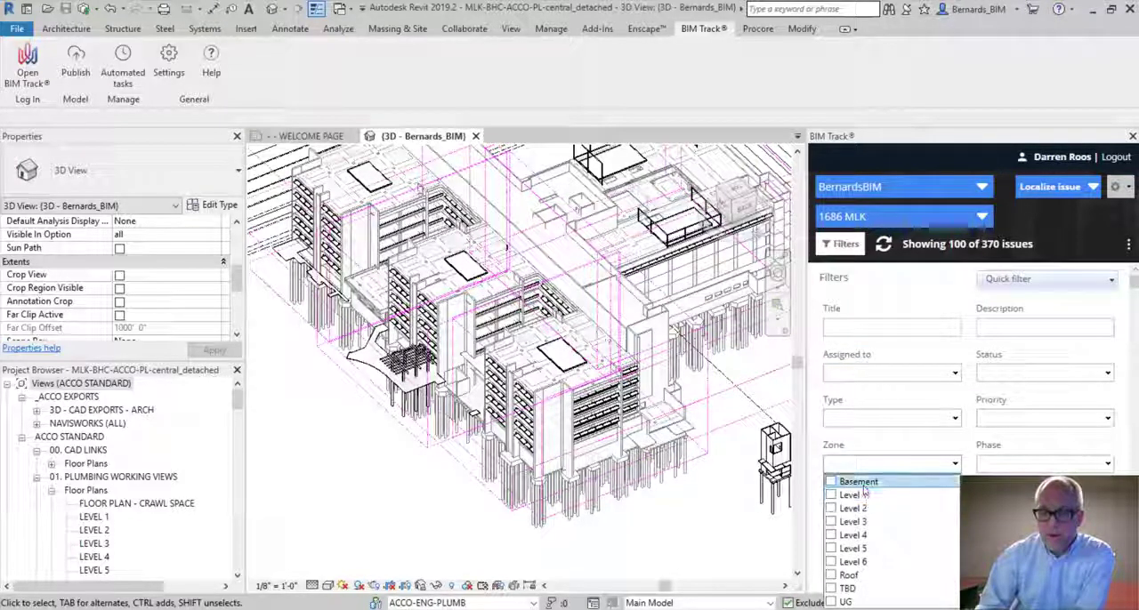
{"action": "left_click", "coordinate": [847, 602]}
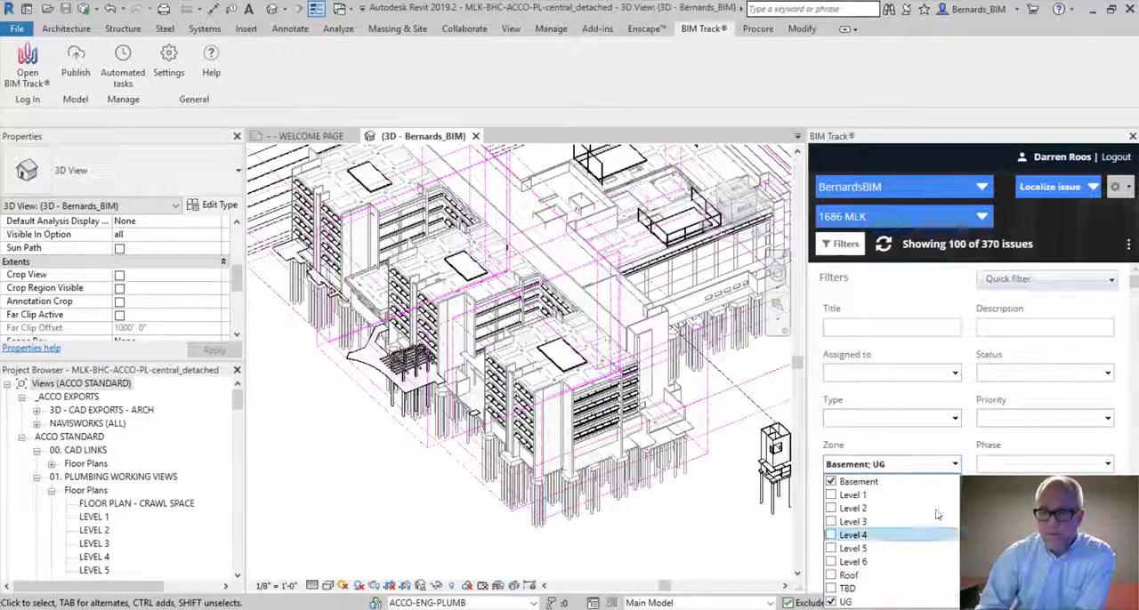
{"action": "left_click", "coordinate": [957, 440]}
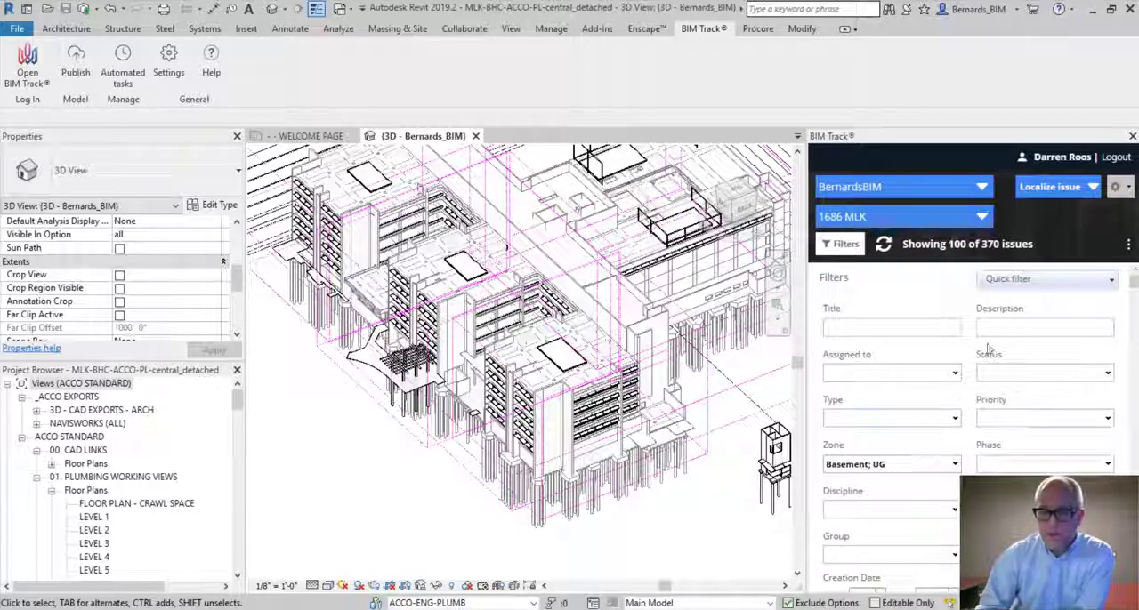
Set the issue filter's status to Open and group to Plumbing / Structural, and apply the filter
{"action": "left_click", "coordinate": [1019, 375]}
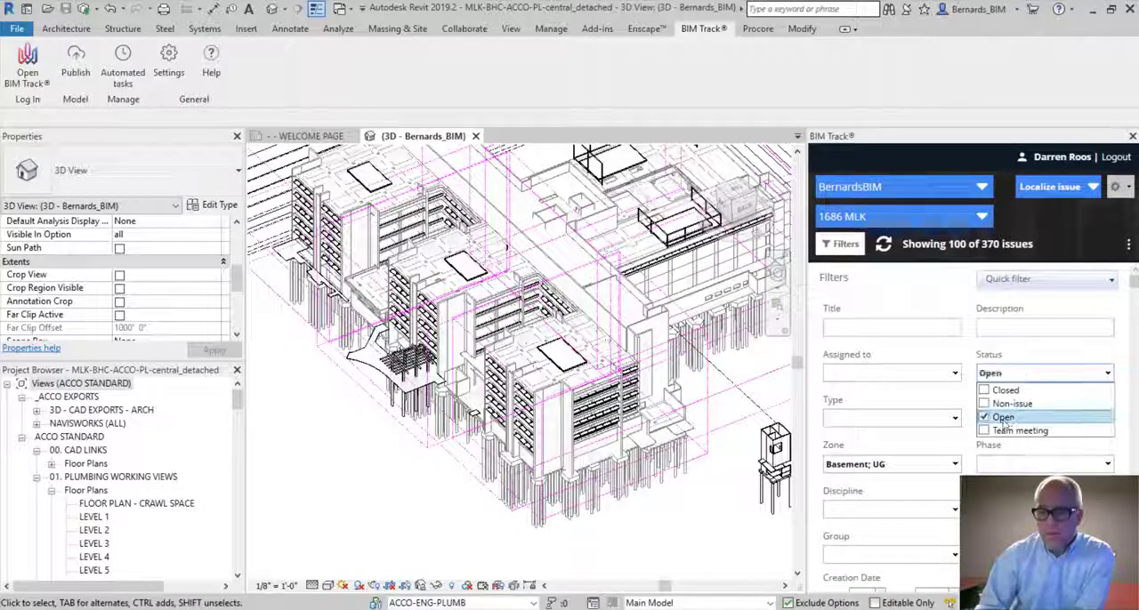
{"action": "left_click", "coordinate": [968, 372]}
{"action": "scroll", "coordinate": [973, 437], "scroll_direction": "down", "scroll_amount": 1}
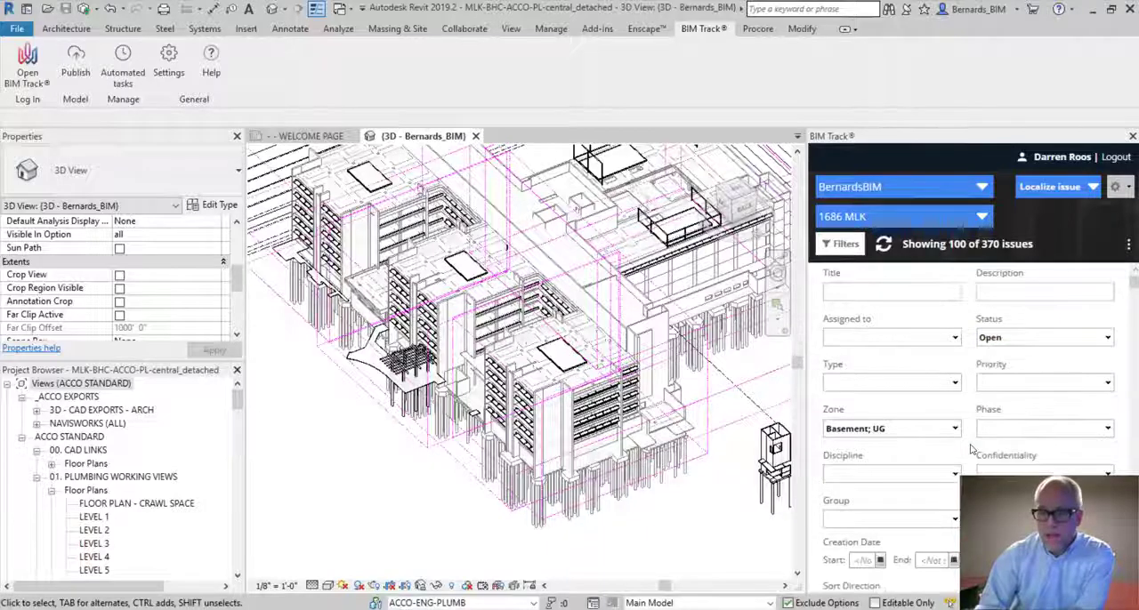
{"action": "left_click", "coordinate": [902, 523]}
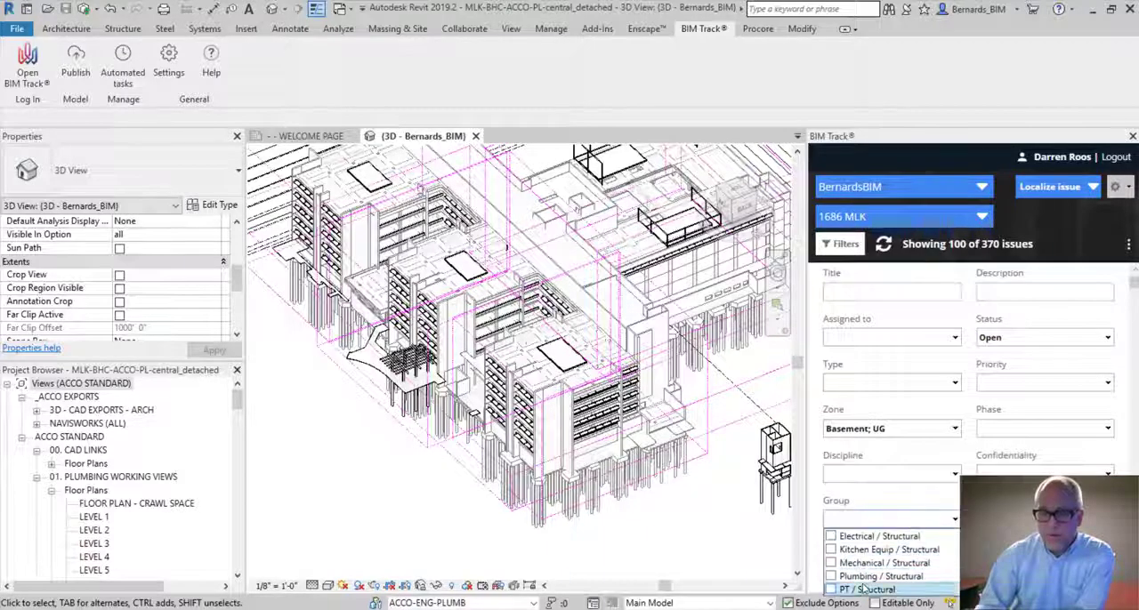
{"action": "left_click", "coordinate": [858, 576]}
{"action": "scroll", "coordinate": [890, 498], "scroll_direction": "down", "scroll_amount": 4}
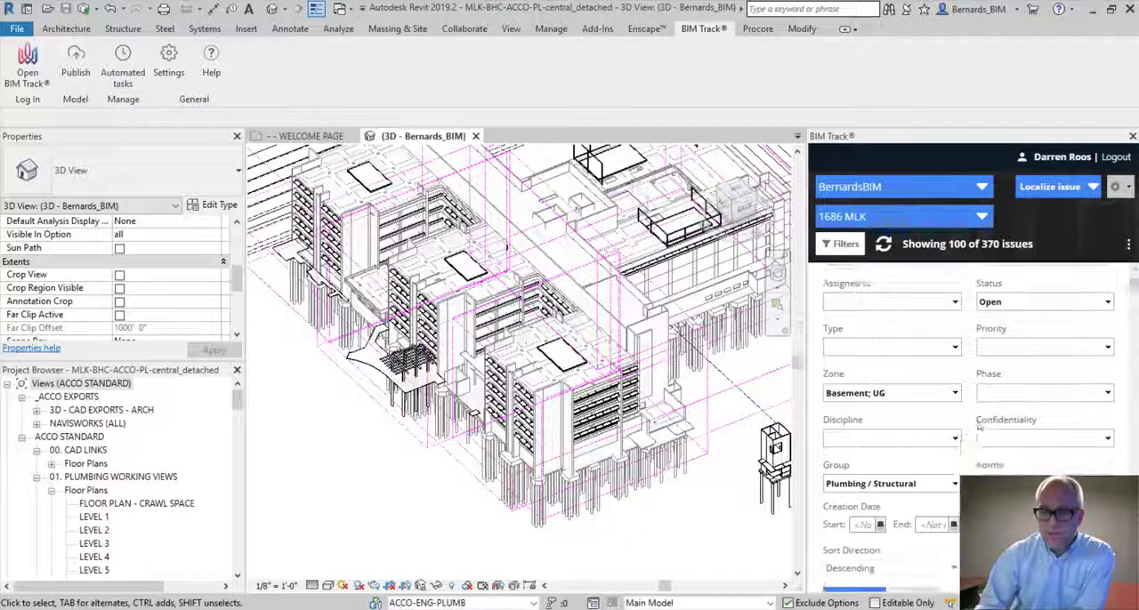
{"action": "left_click", "coordinate": [856, 493]}
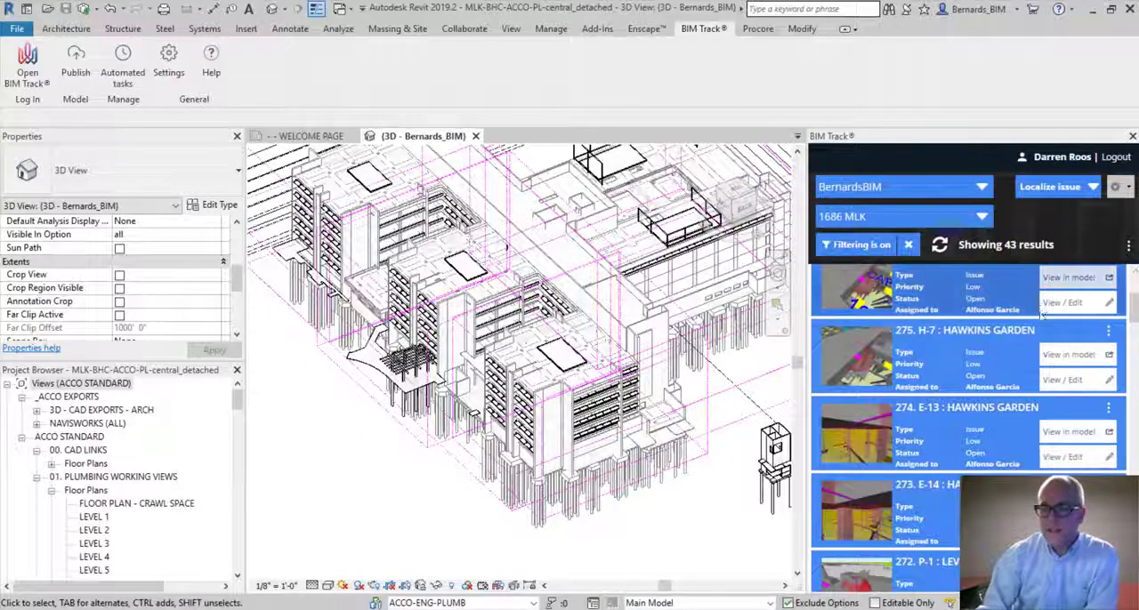
Review the filtered plumbing and structural issues, checking their titles, locations, statuses and assignees
{"action": "scroll", "coordinate": [940, 323], "scroll_direction": "down", "scroll_amount": 1}
{"action": "scroll", "coordinate": [940, 322], "scroll_direction": "down", "scroll_amount": 4}
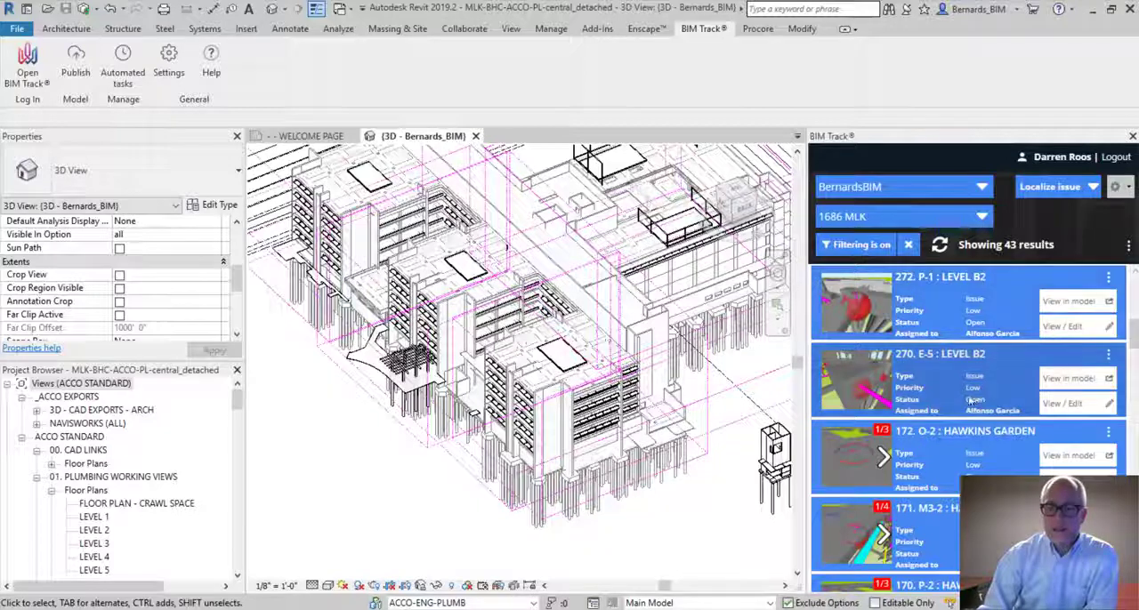
{"action": "scroll", "coordinate": [957, 389], "scroll_direction": "down", "scroll_amount": 8}
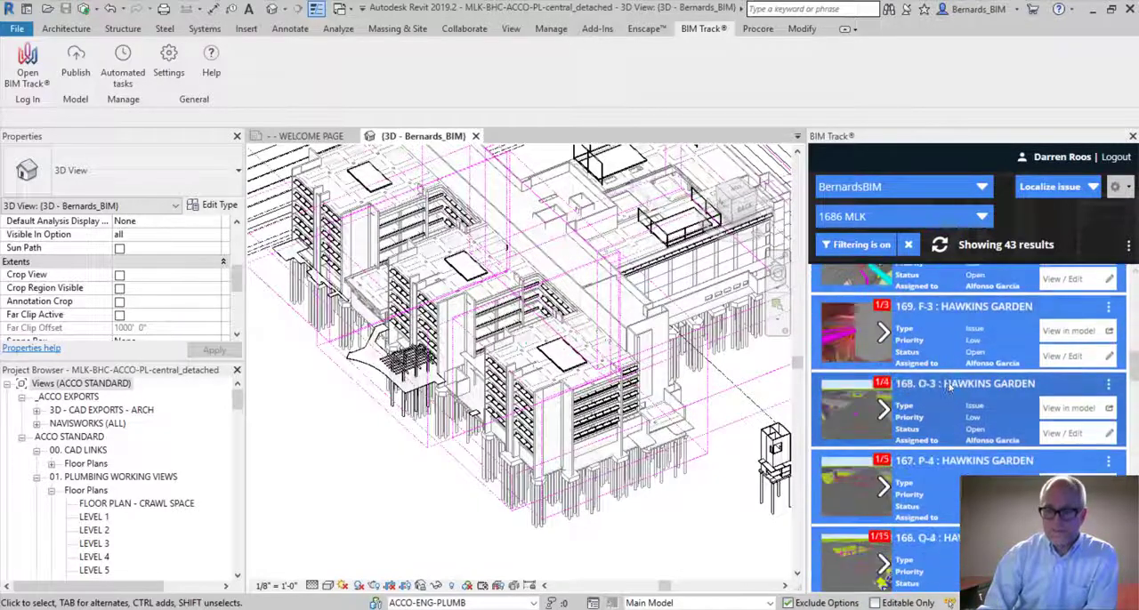
{"action": "scroll", "coordinate": [952, 387], "scroll_direction": "up", "scroll_amount": 8}
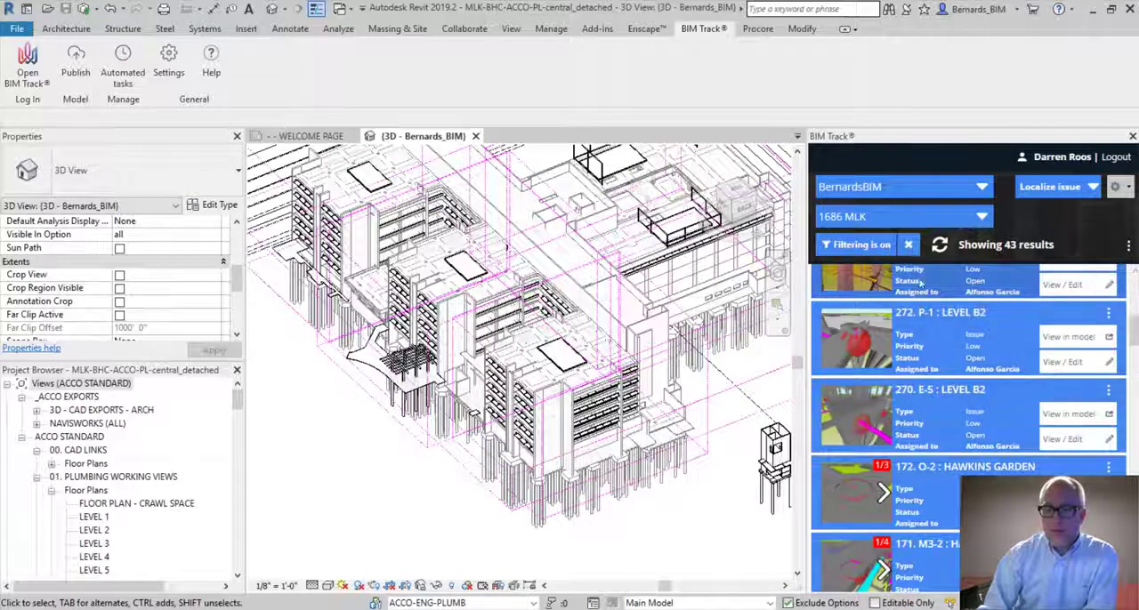
{"action": "scroll", "coordinate": [943, 378], "scroll_direction": "up", "scroll_amount": 3}
{"action": "scroll", "coordinate": [961, 391], "scroll_direction": "up", "scroll_amount": 2}
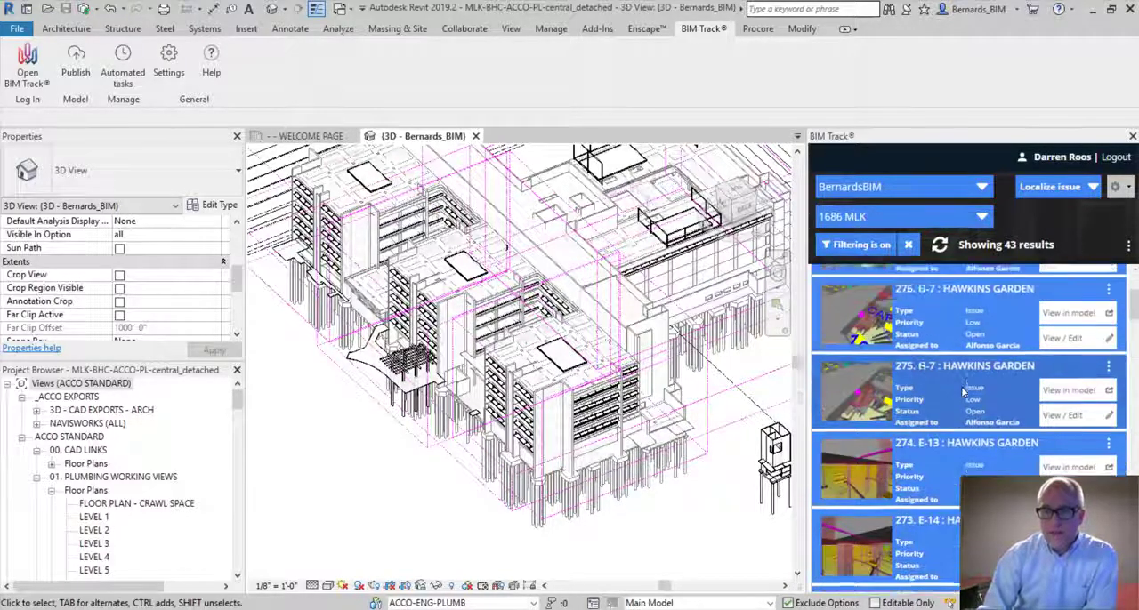
{"action": "scroll", "coordinate": [961, 391], "scroll_direction": "down", "scroll_amount": 2}
{"action": "scroll", "coordinate": [983, 374], "scroll_direction": "up", "scroll_amount": 5}
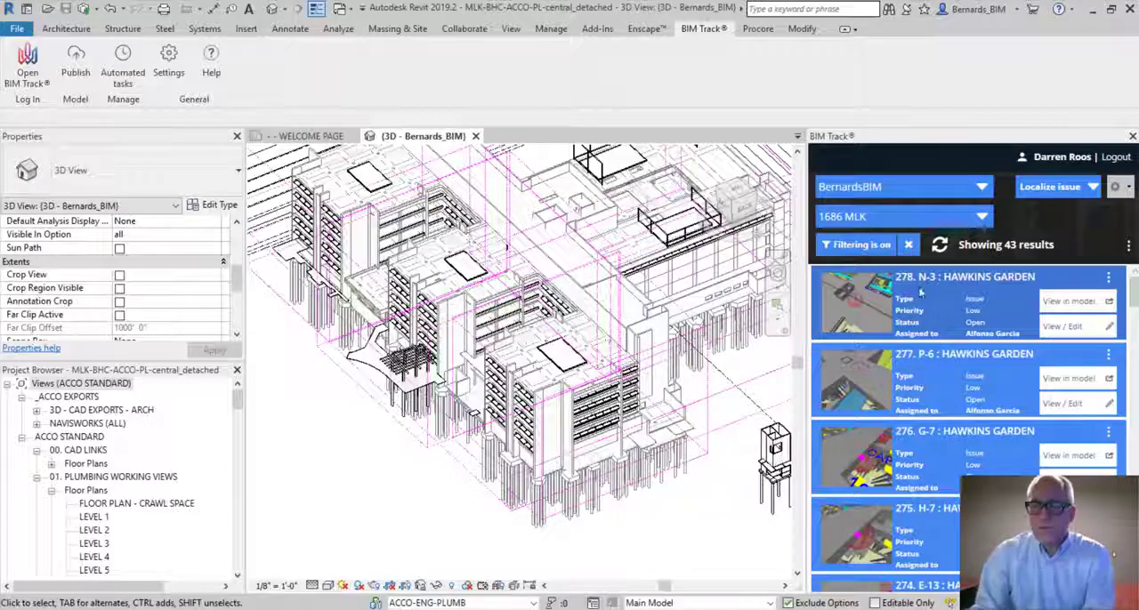
{"action": "scroll", "coordinate": [970, 356], "scroll_direction": "down", "scroll_amount": 8}
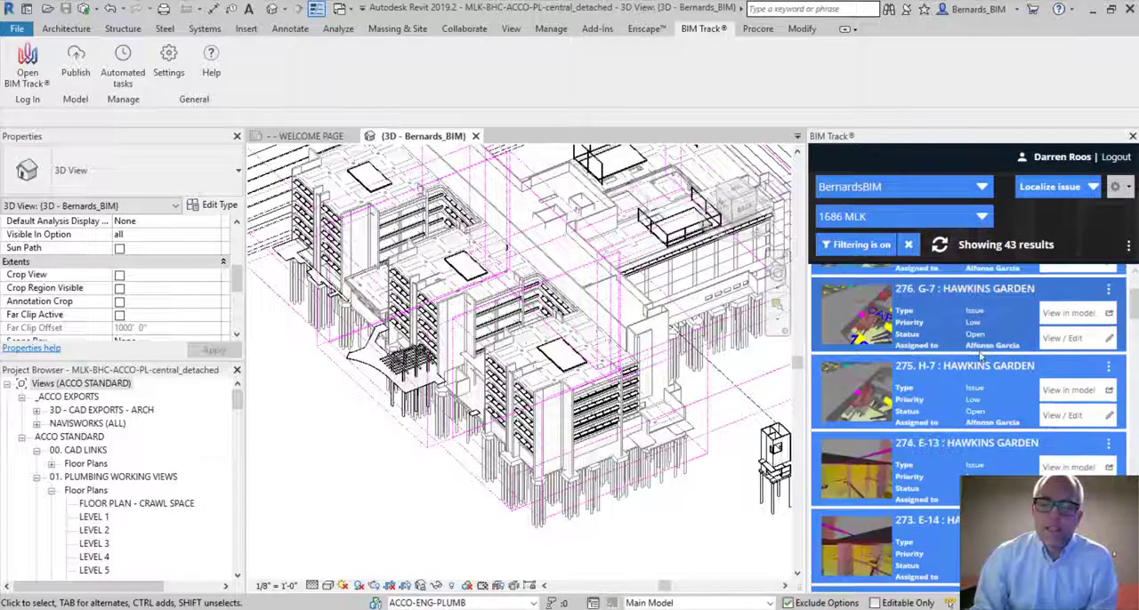
{"action": "scroll", "coordinate": [943, 355], "scroll_direction": "down", "scroll_amount": 1}
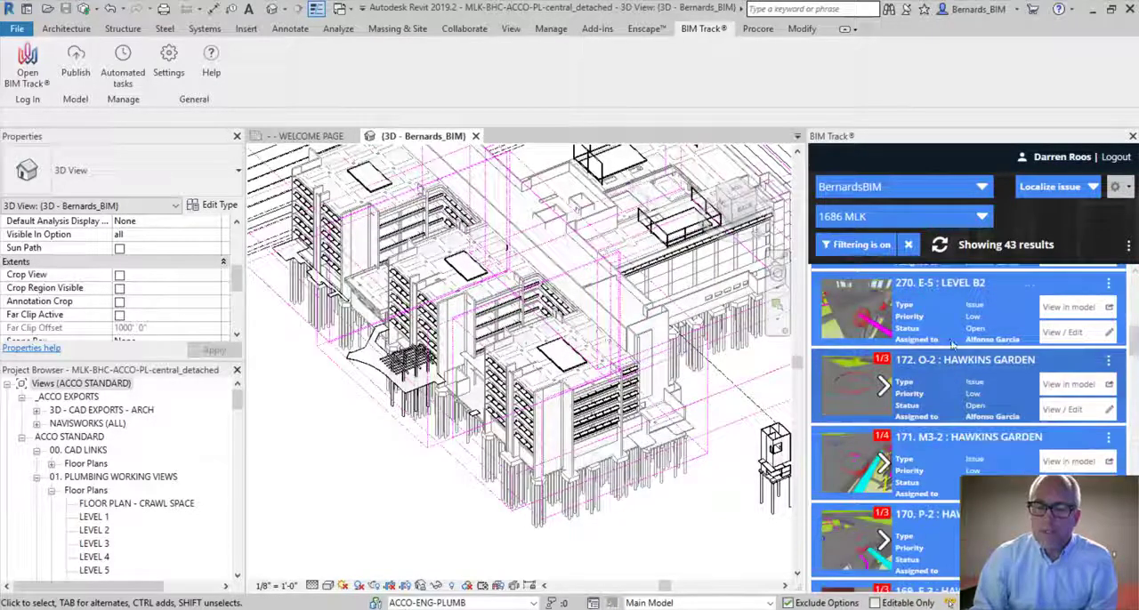
{"action": "scroll", "coordinate": [922, 289], "scroll_direction": "up", "scroll_amount": 1}
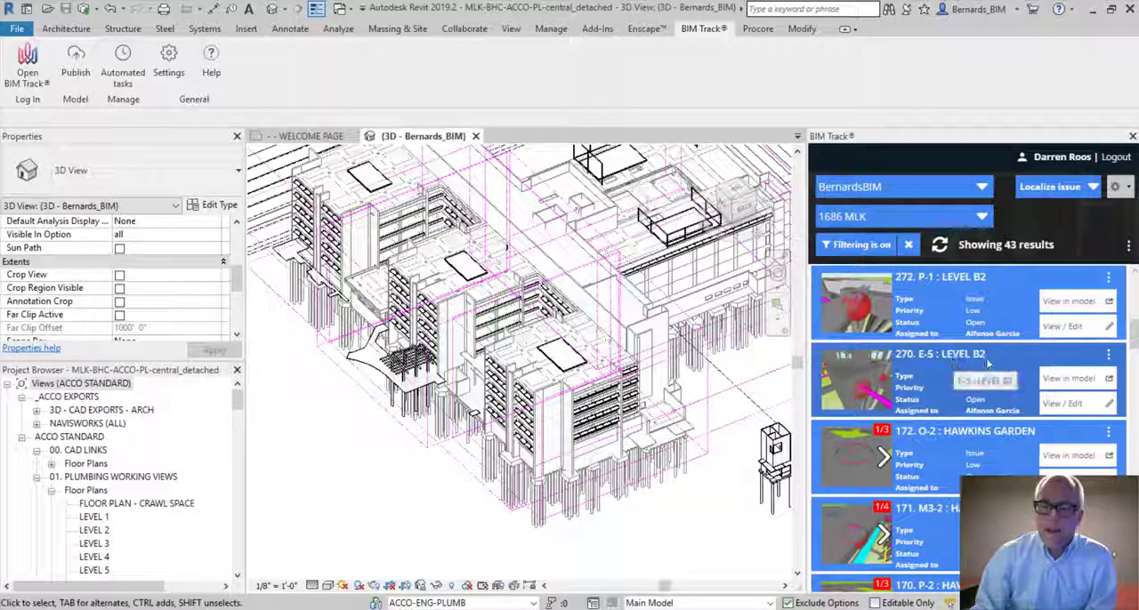
{"action": "scroll", "coordinate": [1005, 392], "scroll_direction": "down", "scroll_amount": 1}
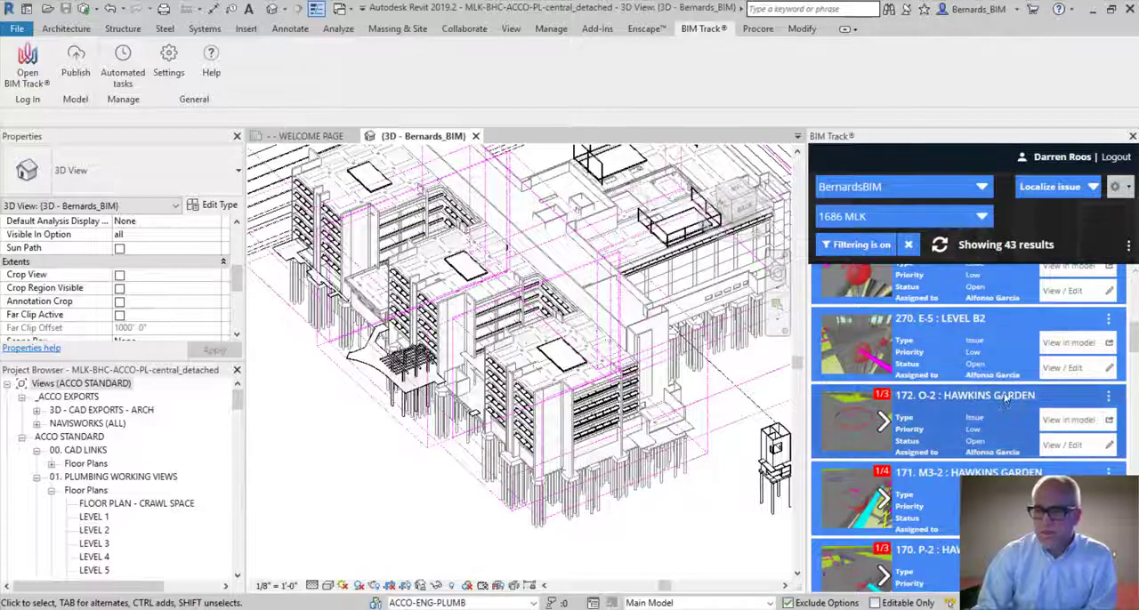
{"action": "scroll", "coordinate": [1005, 398], "scroll_direction": "down", "scroll_amount": 5}
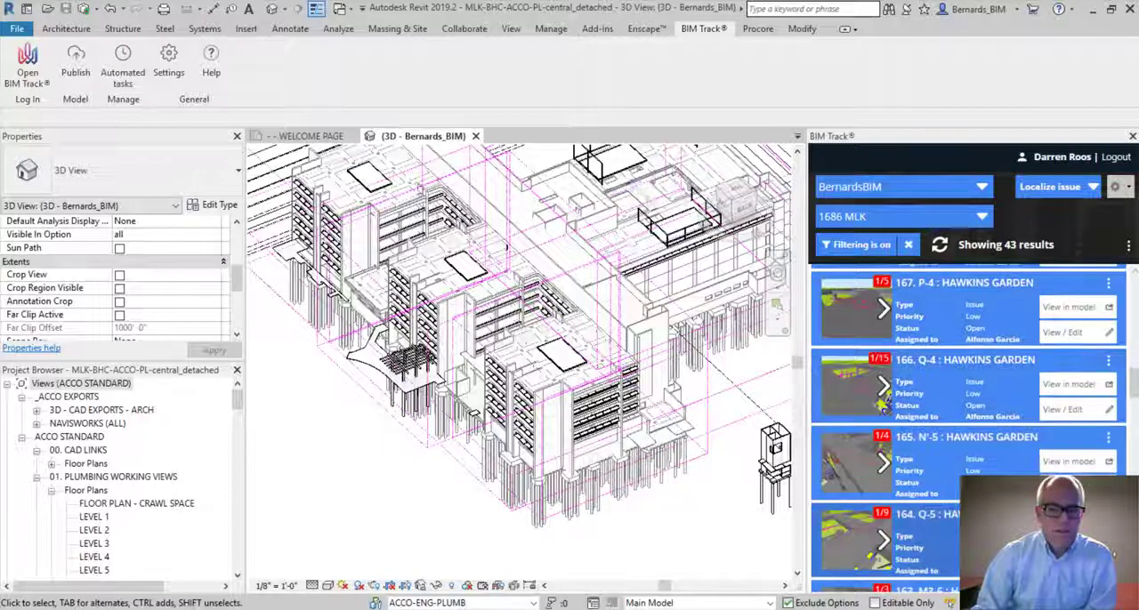
{"action": "scroll", "coordinate": [968, 427], "scroll_direction": "down", "scroll_amount": 2}
{"action": "scroll", "coordinate": [968, 427], "scroll_direction": "down", "scroll_amount": 6}
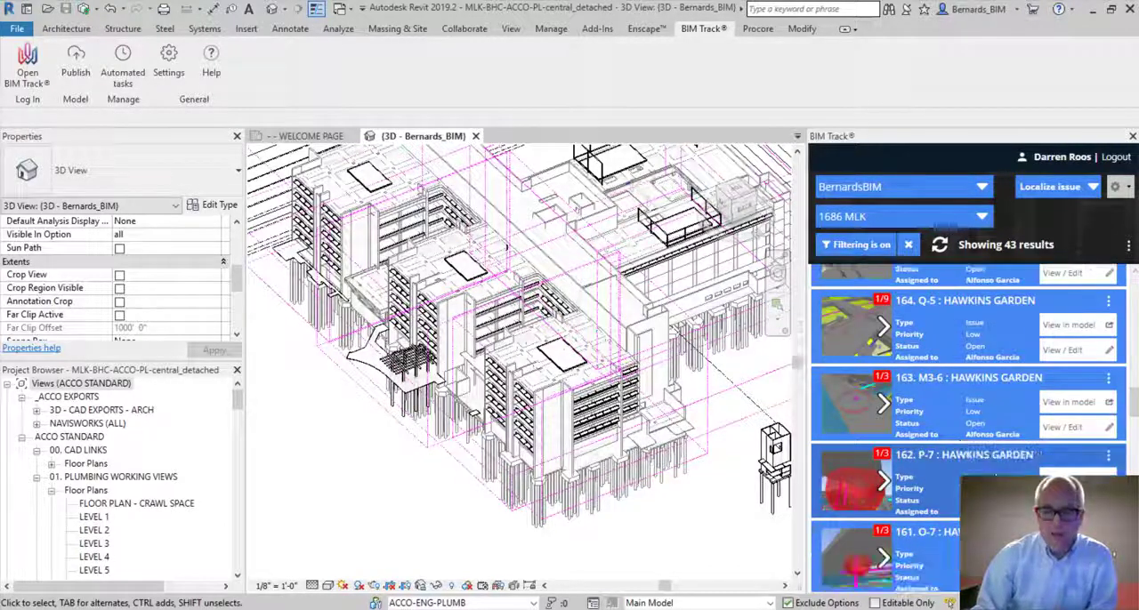
{"action": "scroll", "coordinate": [968, 427], "scroll_direction": "down", "scroll_amount": 5}
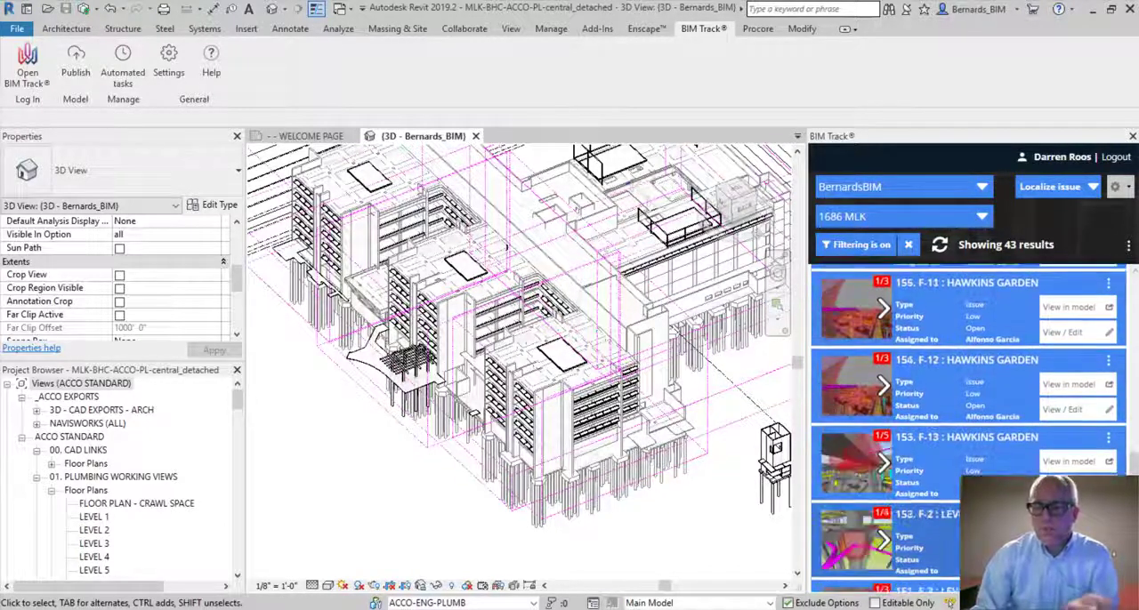
{"action": "scroll", "coordinate": [991, 434], "scroll_direction": "down", "scroll_amount": 1}
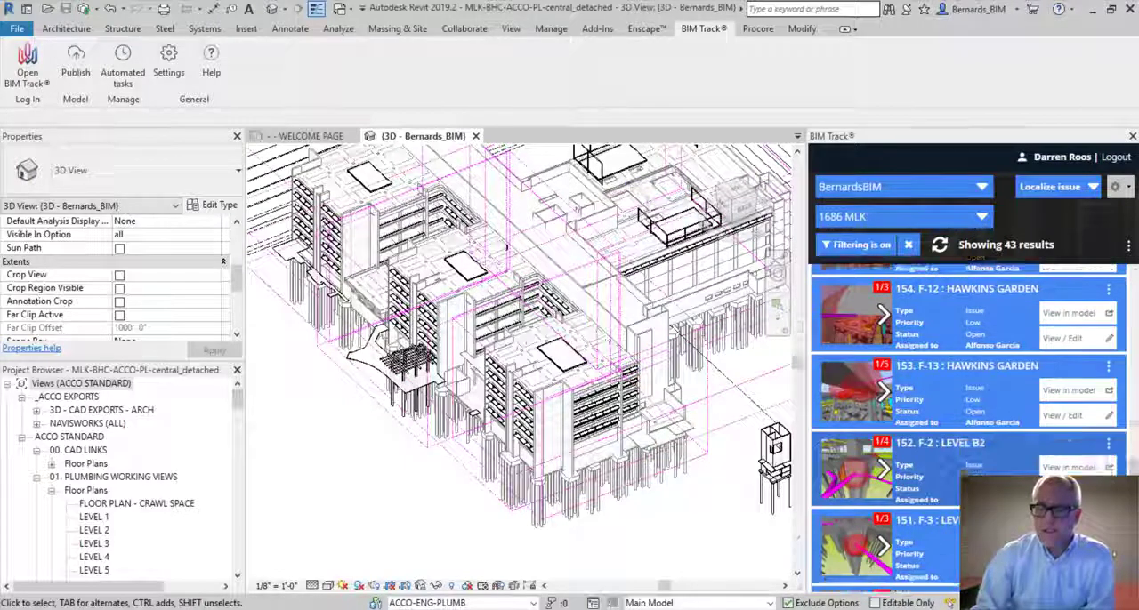
View issue 278, N-3 : HAWKINS GARDEN, in the model and isolate its clash sphere with a Selection Box in 3D
{"action": "scroll", "coordinate": [990, 434], "scroll_direction": "up", "scroll_amount": 5}
{"action": "scroll", "coordinate": [990, 434], "scroll_direction": "up", "scroll_amount": 8}
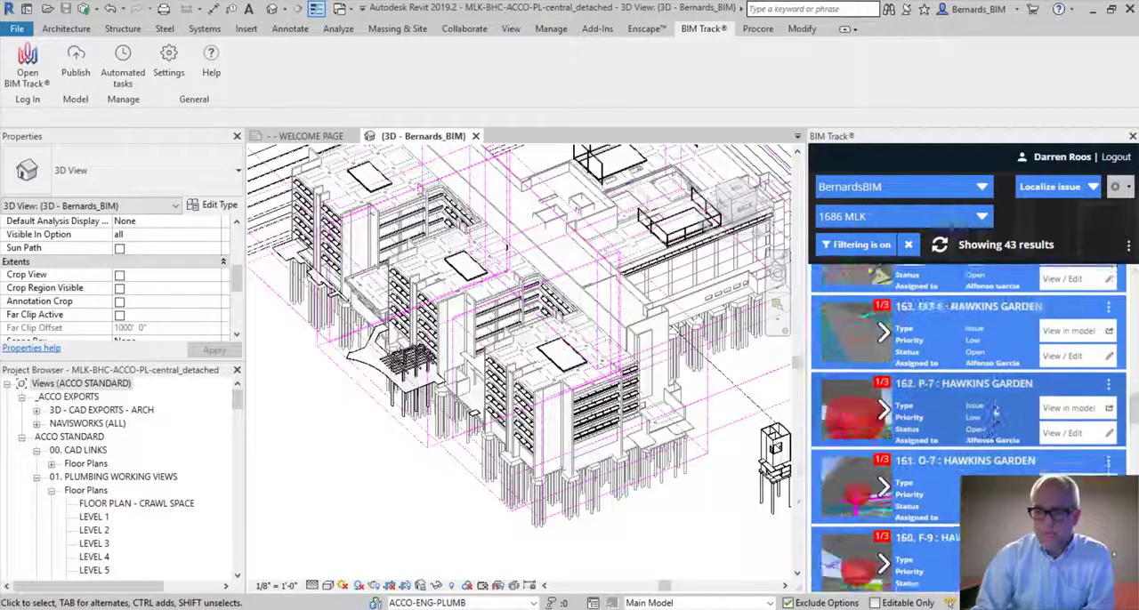
{"action": "scroll", "coordinate": [986, 359], "scroll_direction": "up", "scroll_amount": 6}
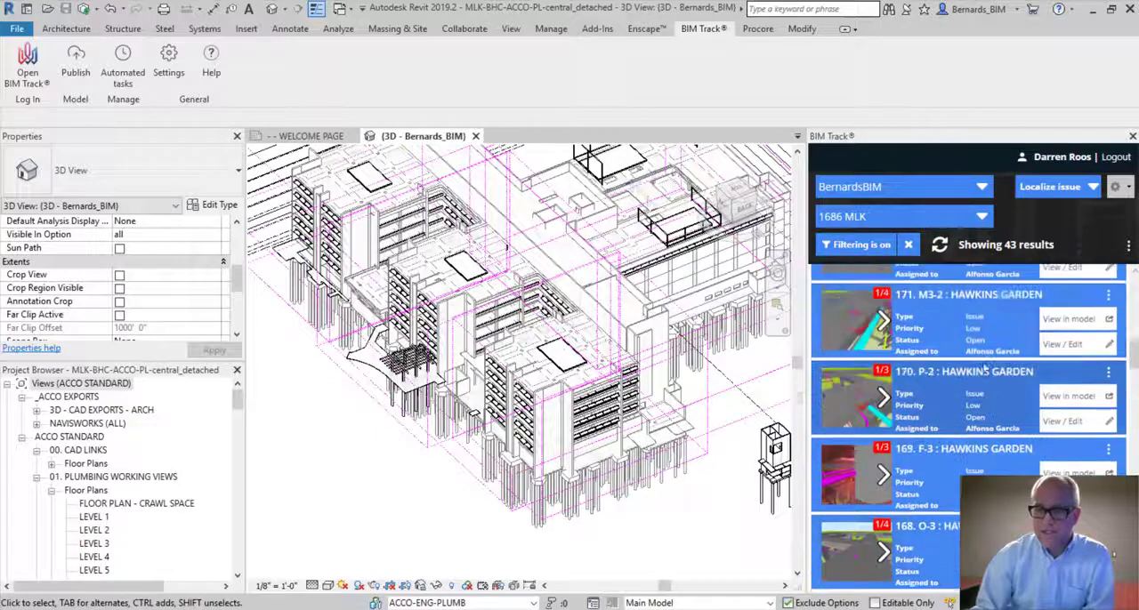
{"action": "scroll", "coordinate": [977, 336], "scroll_direction": "up", "scroll_amount": 2}
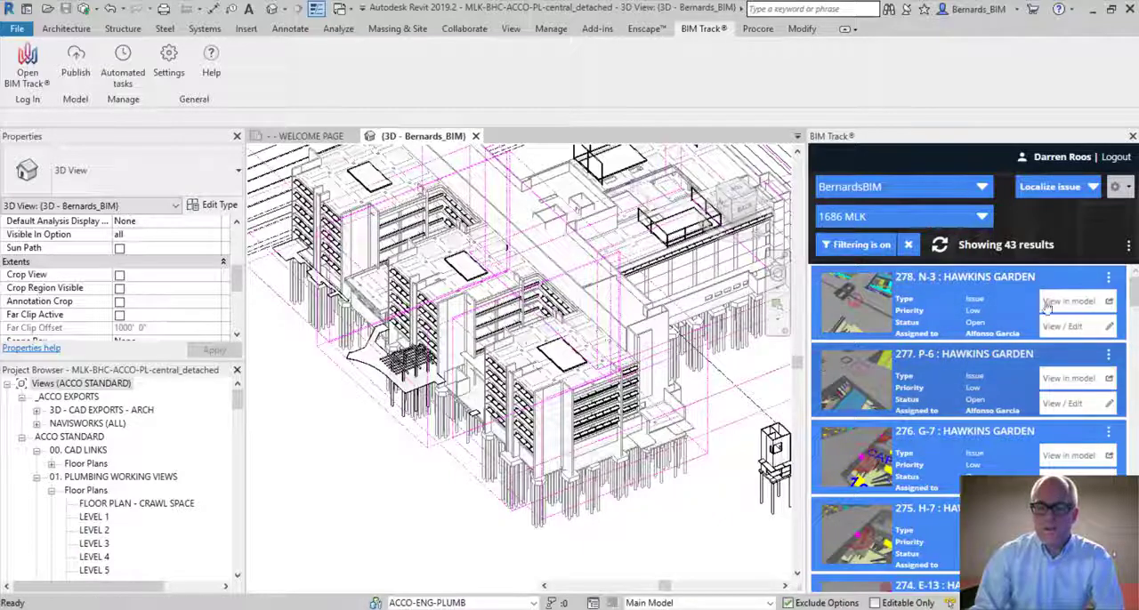
{"action": "left_click", "coordinate": [1068, 302]}
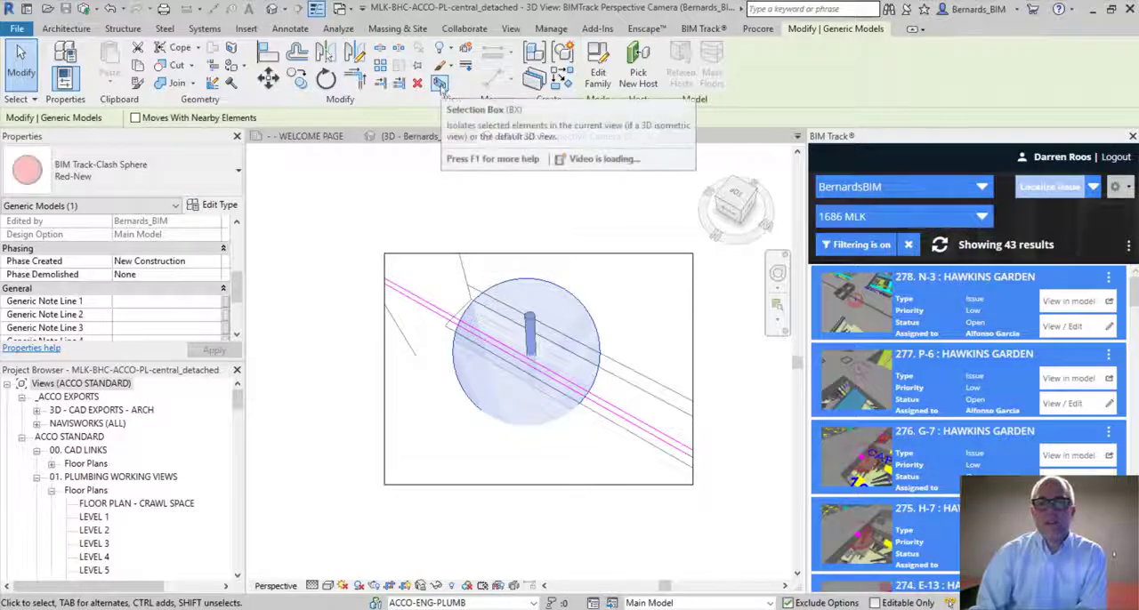
{"action": "left_click", "coordinate": [442, 82]}
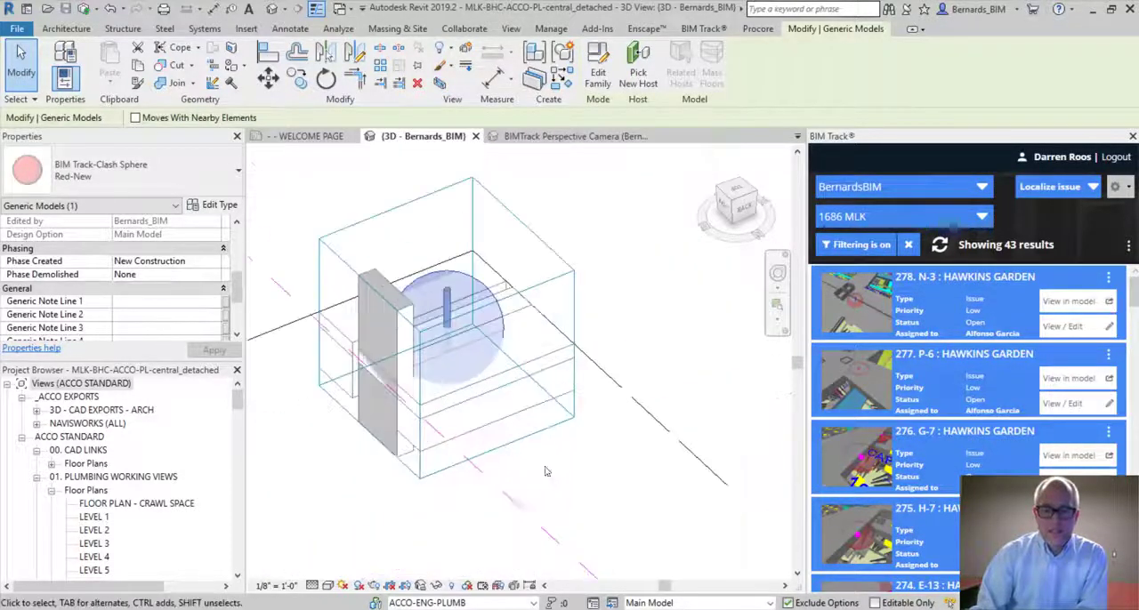
Enlarge the section box horizontally to include more of the surrounding structure around the clash sphere
{"action": "middle_click_drag", "start_coordinate": [649, 353], "coordinate": [214, 445], "text": "shift"}
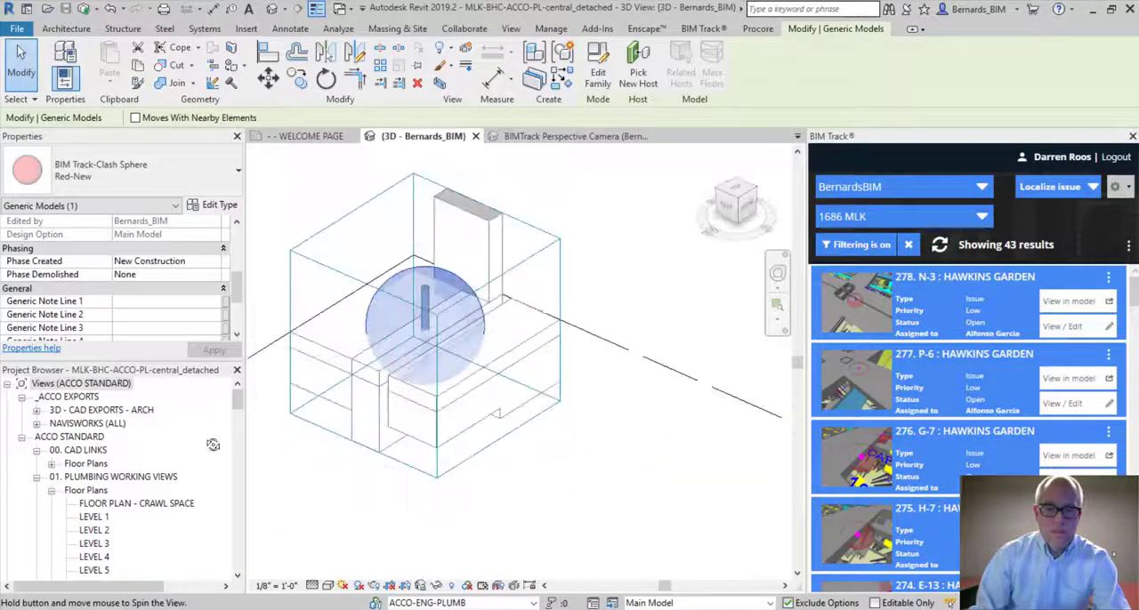
{"action": "scroll", "coordinate": [710, 329], "scroll_direction": "down", "scroll_amount": 2}
{"action": "left_click", "coordinate": [608, 269]}
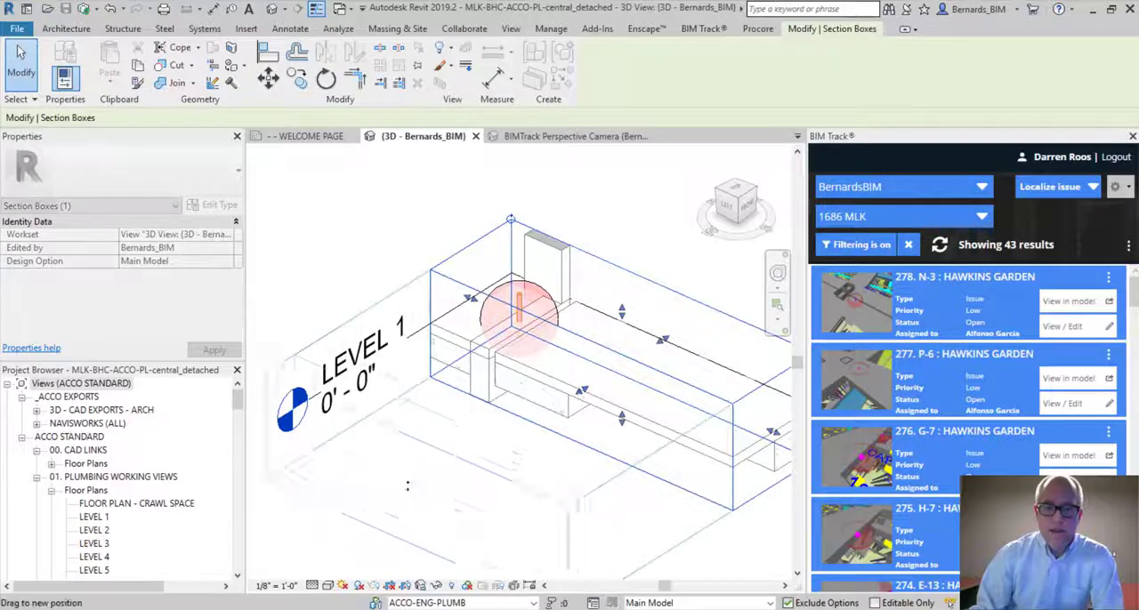
{"action": "scroll", "coordinate": [541, 331], "scroll_direction": "up", "scroll_amount": 4}
{"action": "middle_click_drag", "start_coordinate": [541, 331], "coordinate": [608, 358], "text": "shift"}
{"action": "scroll", "coordinate": [633, 322], "scroll_direction": "down", "scroll_amount": 4}
{"action": "left_click", "coordinate": [422, 265]}
{"action": "scroll", "coordinate": [423, 264], "scroll_direction": "up", "scroll_amount": 5}
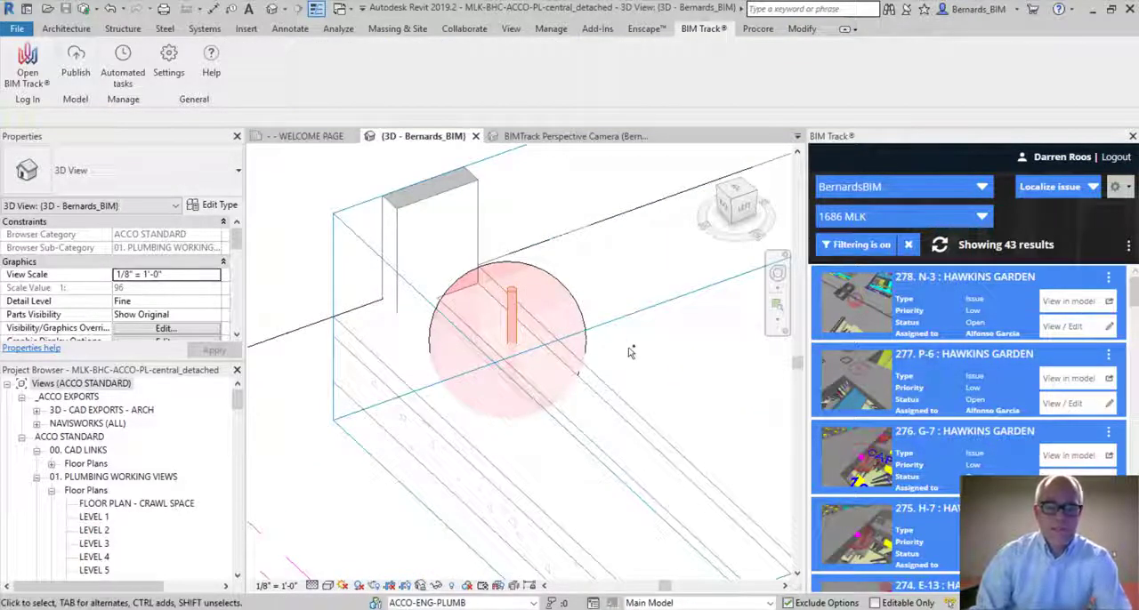
Examine from several angles how the vertical gravity pipe inside the clash sphere meets the surrounding structure
{"action": "middle_click_drag", "start_coordinate": [630, 345], "coordinate": [322, 347], "text": "shift"}
{"action": "scroll", "coordinate": [320, 347], "scroll_direction": "down", "scroll_amount": 3}
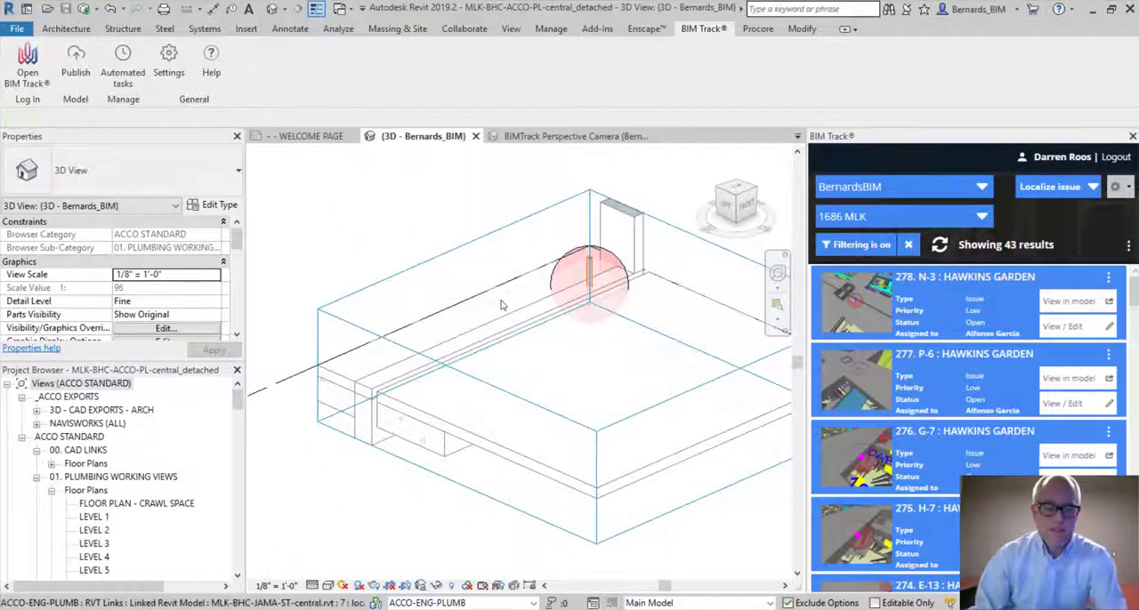
{"action": "middle_click_drag", "start_coordinate": [501, 305], "coordinate": [385, 354], "text": "shift"}
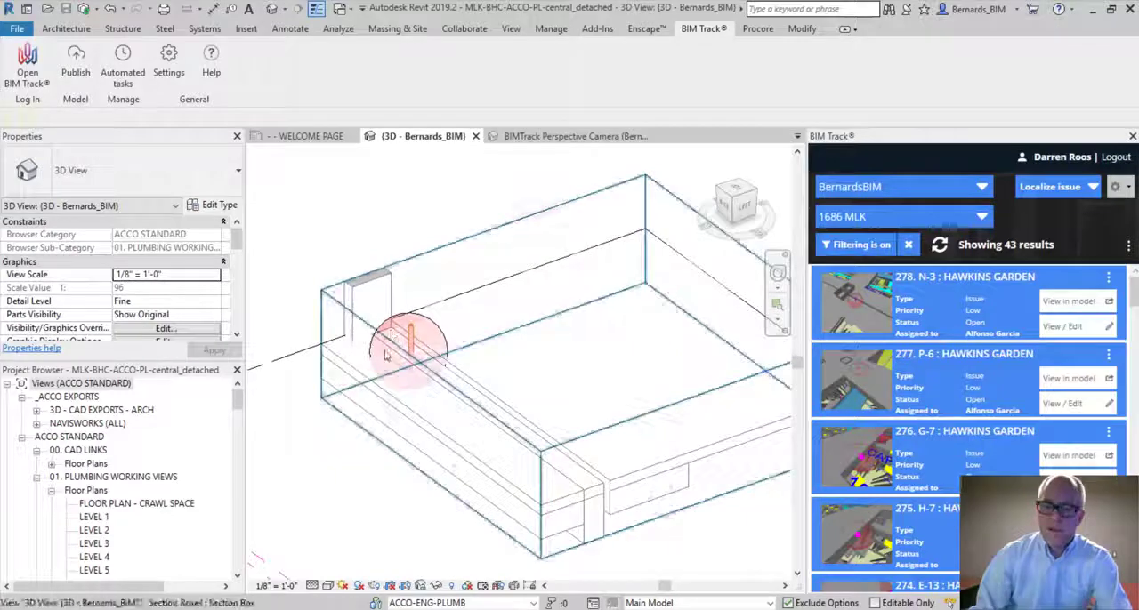
{"action": "scroll", "coordinate": [385, 354], "scroll_direction": "up", "scroll_amount": 3}
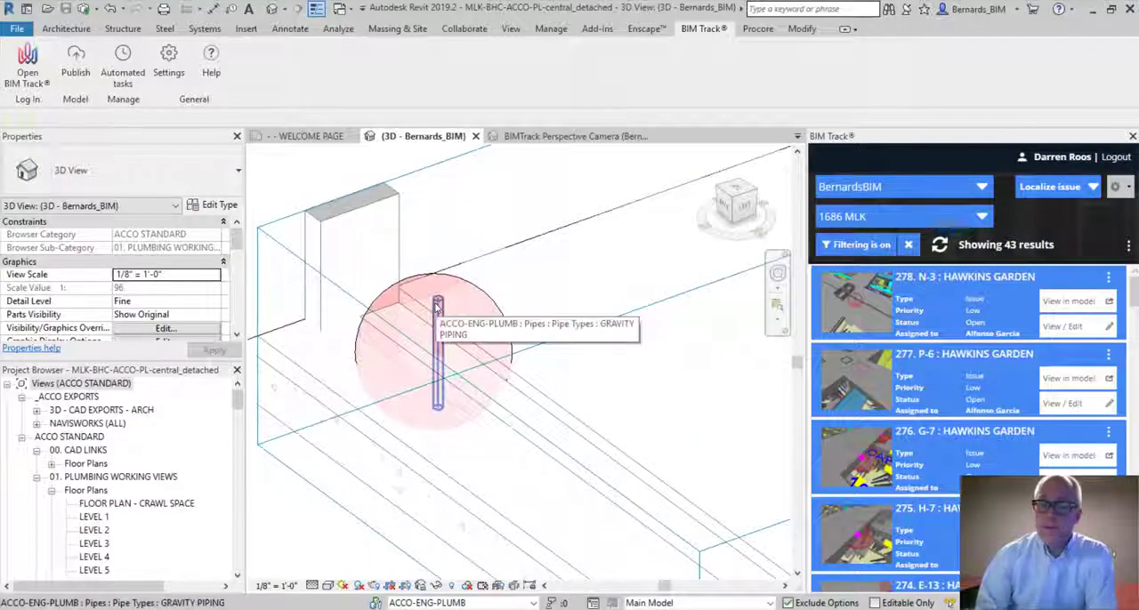
{"action": "scroll", "coordinate": [540, 263], "scroll_direction": "down", "scroll_amount": 2}
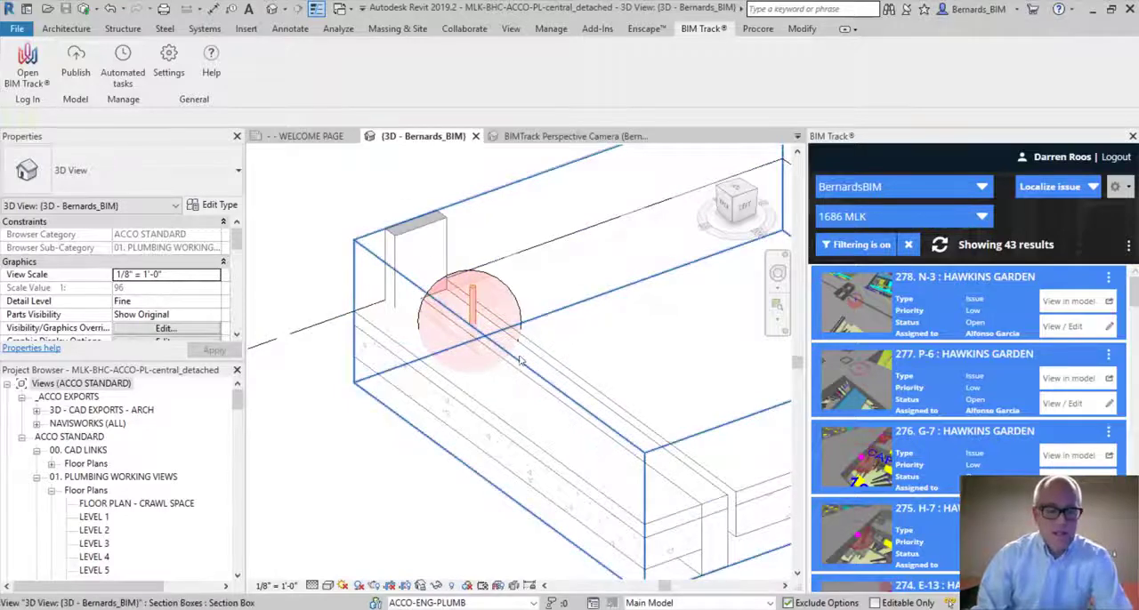
{"action": "middle_click_drag", "start_coordinate": [459, 358], "coordinate": [481, 456], "text": "shift"}
{"action": "scroll", "coordinate": [574, 298], "scroll_direction": "up", "scroll_amount": 3}
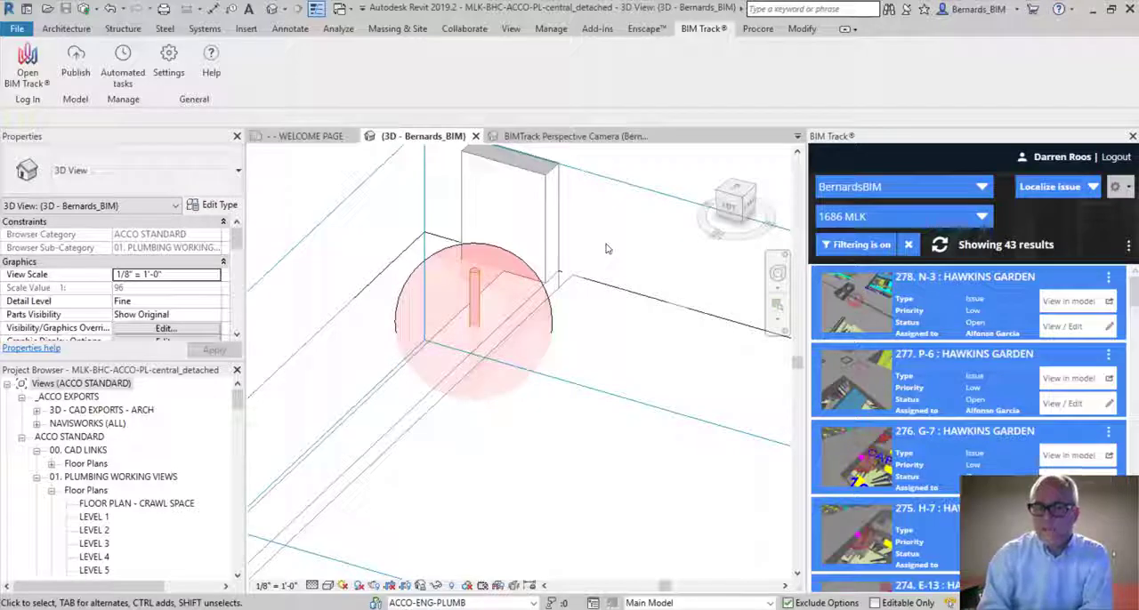
{"action": "middle_click_drag", "start_coordinate": [430, 328], "coordinate": [531, 344], "text": "shift"}
{"action": "middle_click_drag", "start_coordinate": [472, 350], "coordinate": [696, 294]}
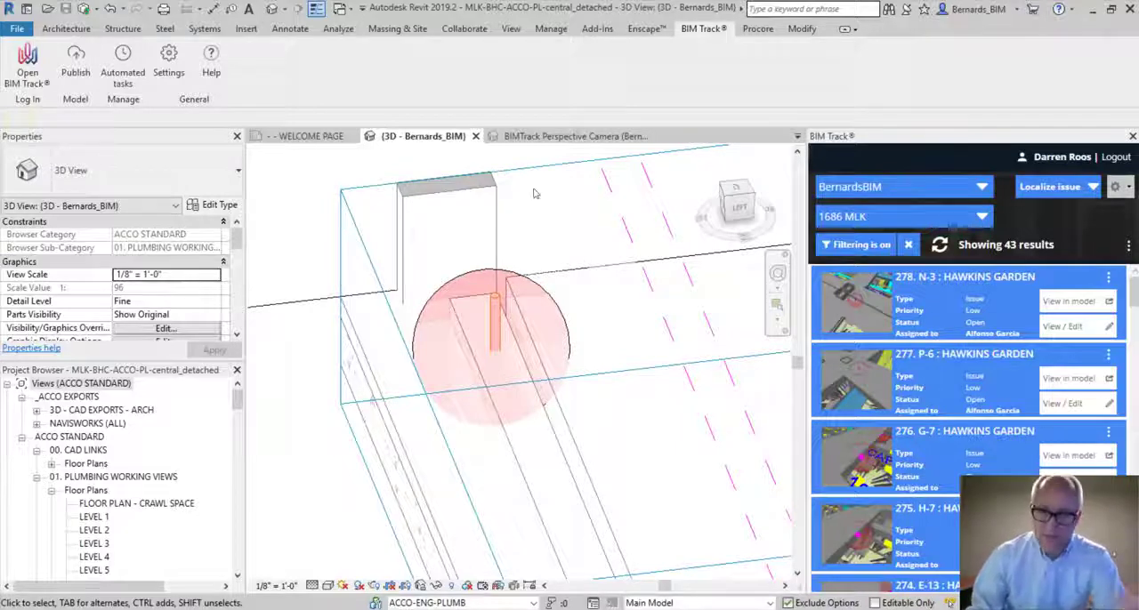
{"action": "middle_click_drag", "start_coordinate": [531, 246], "coordinate": [462, 222]}
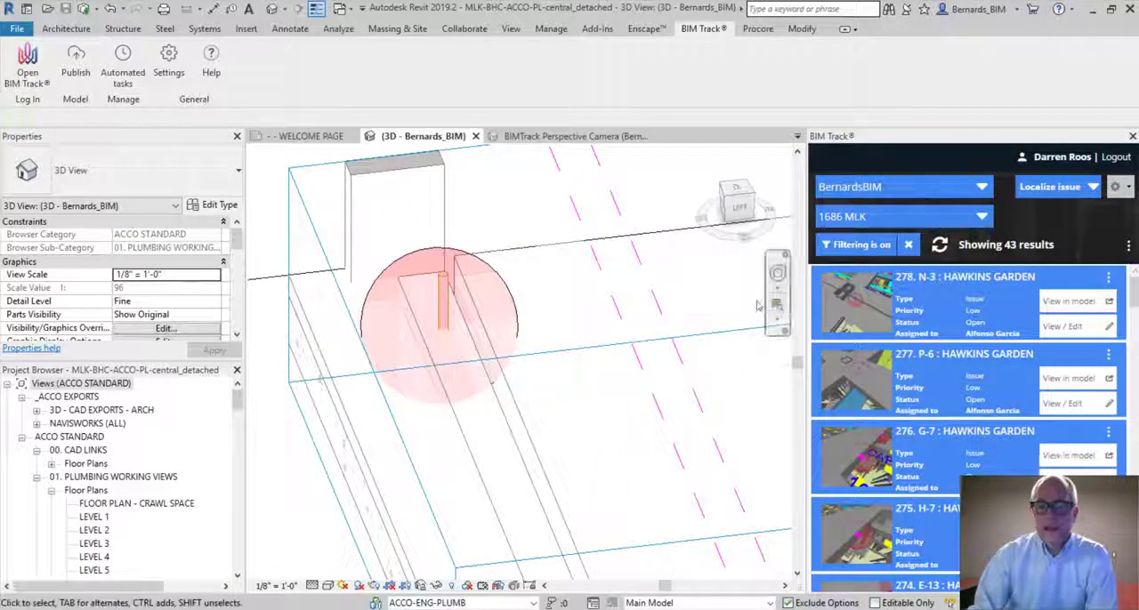
Open issue 278 for viewing and editing, and reposition its edit window
{"action": "left_click", "coordinate": [1072, 328]}
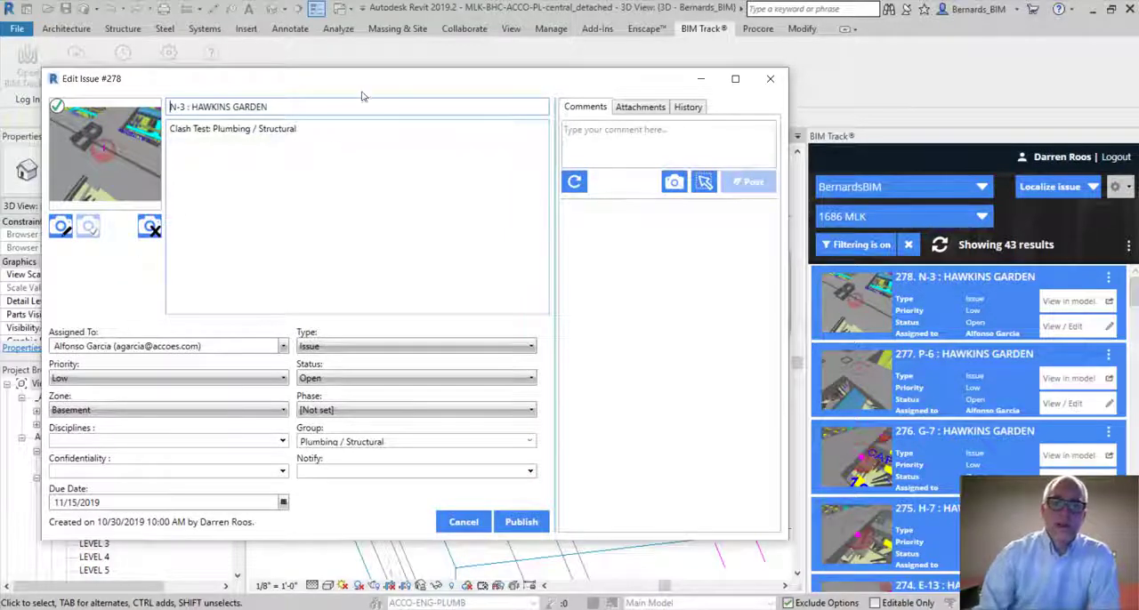
{"action": "left_click_drag", "start_coordinate": [362, 96], "coordinate": [437, 79]}
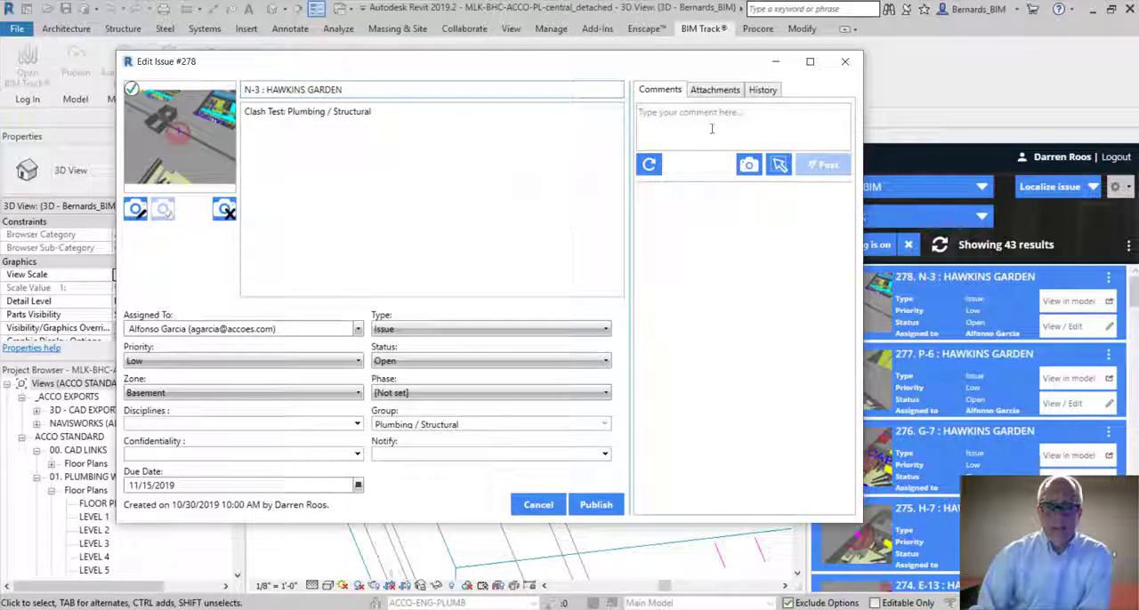
Draft the comment "This is going to be drilled in the field." on issue 278 and clear it without posting
{"action": "left_click", "coordinate": [802, 119]}
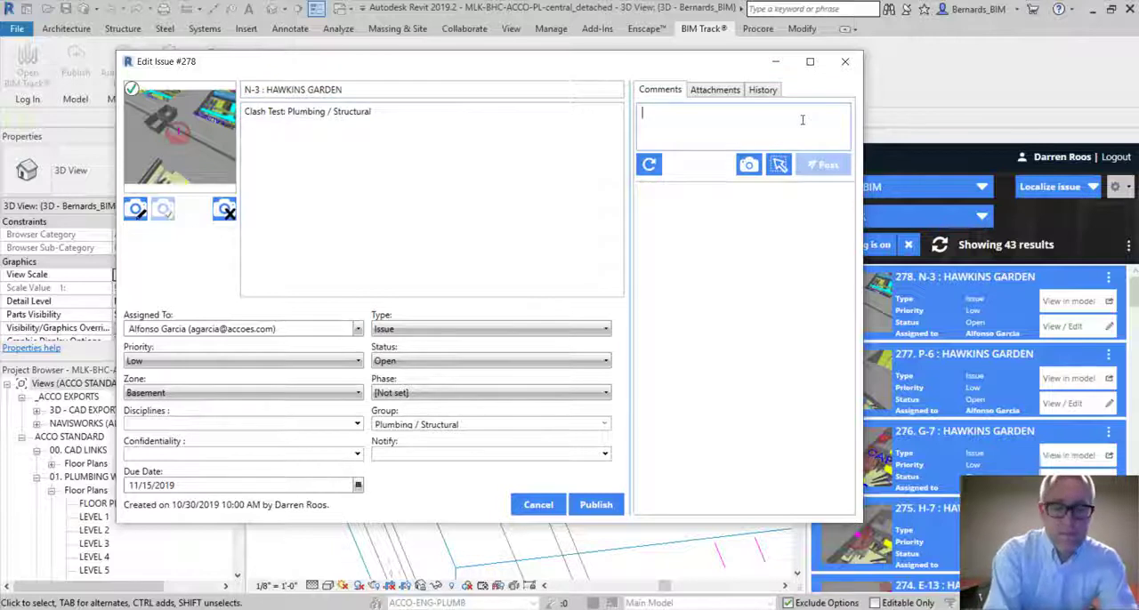
{"action": "type", "text": "This is going "}
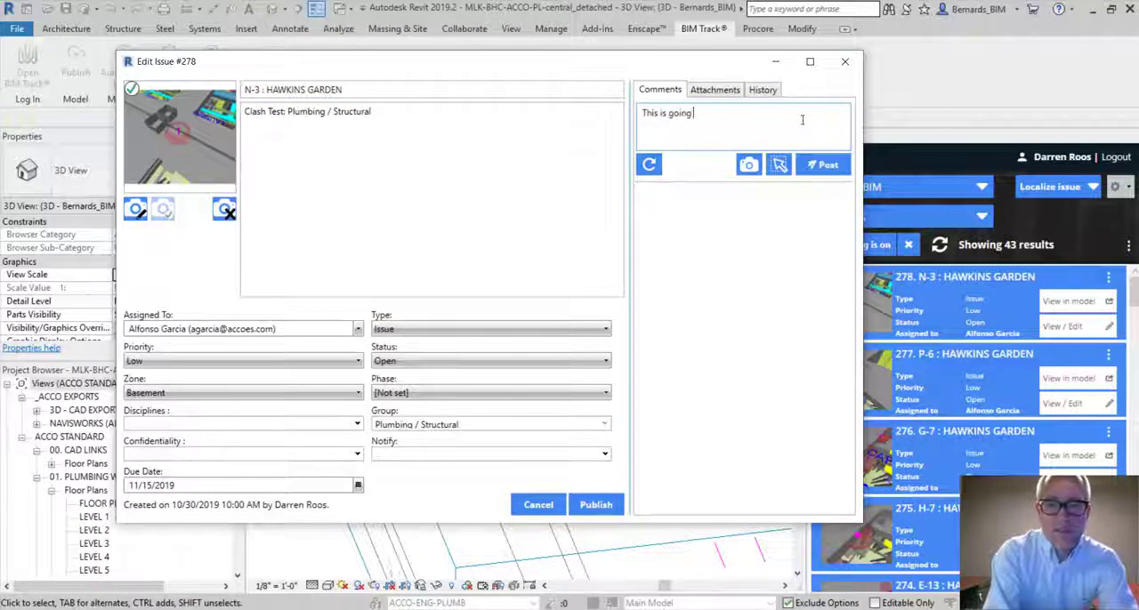
{"action": "type", "text": "to be drille"}
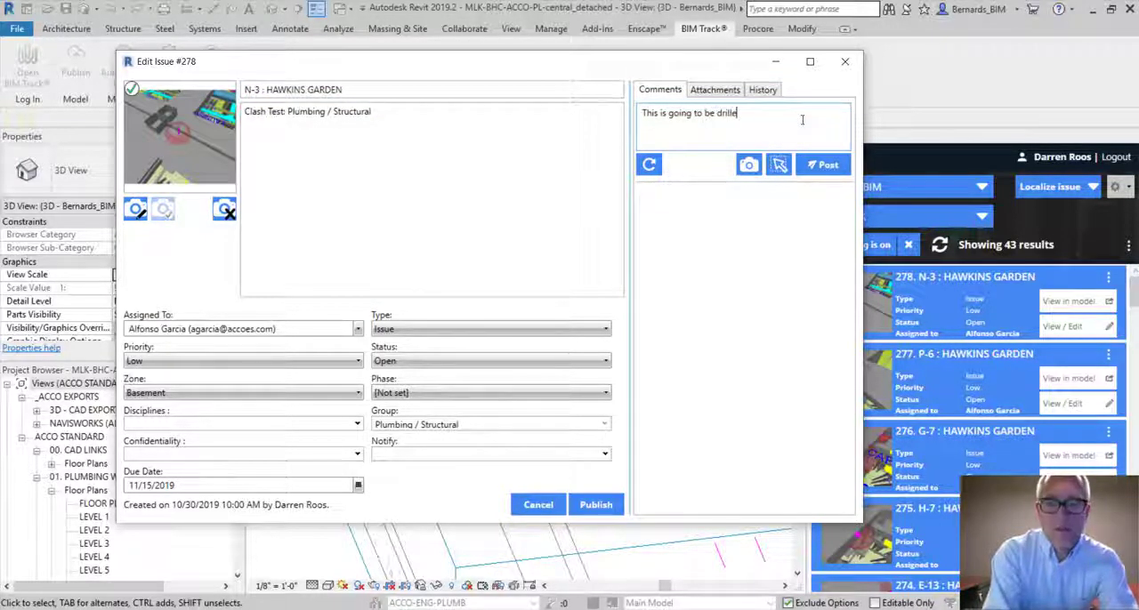
{"action": "type", "text": "d in the firld."}
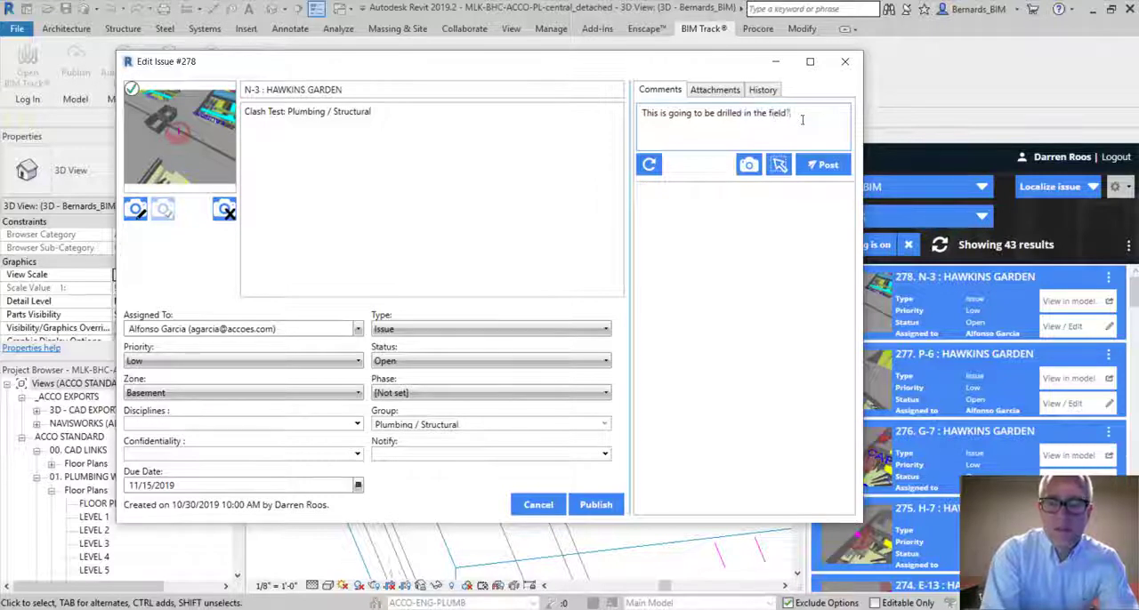
{"action": "type", "text": "?"}
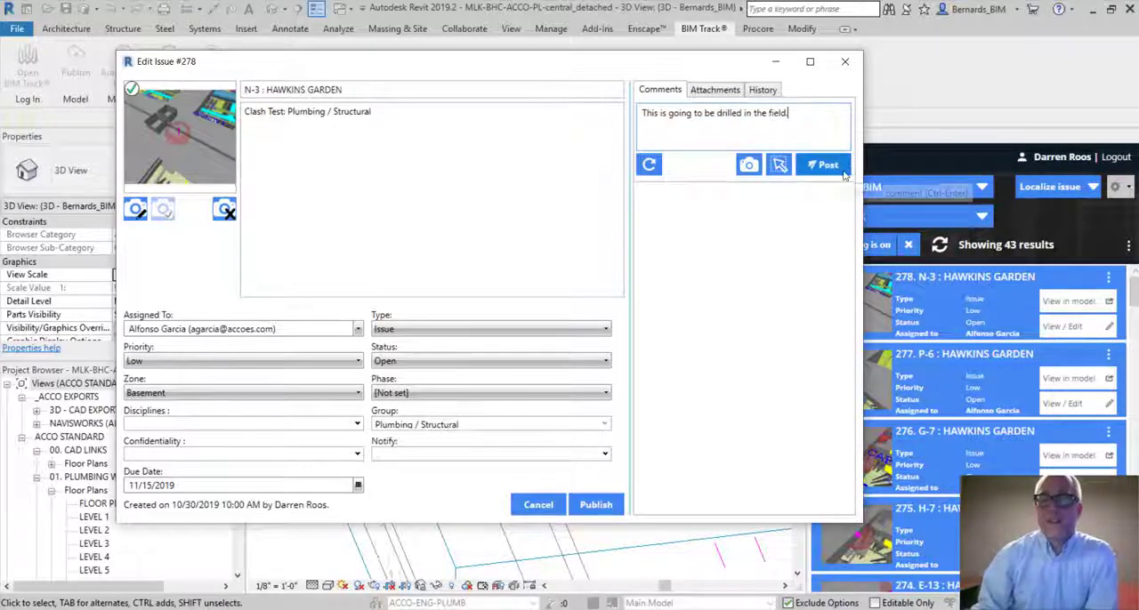
{"action": "left_click_drag", "start_coordinate": [810, 114], "coordinate": [625, 119]}
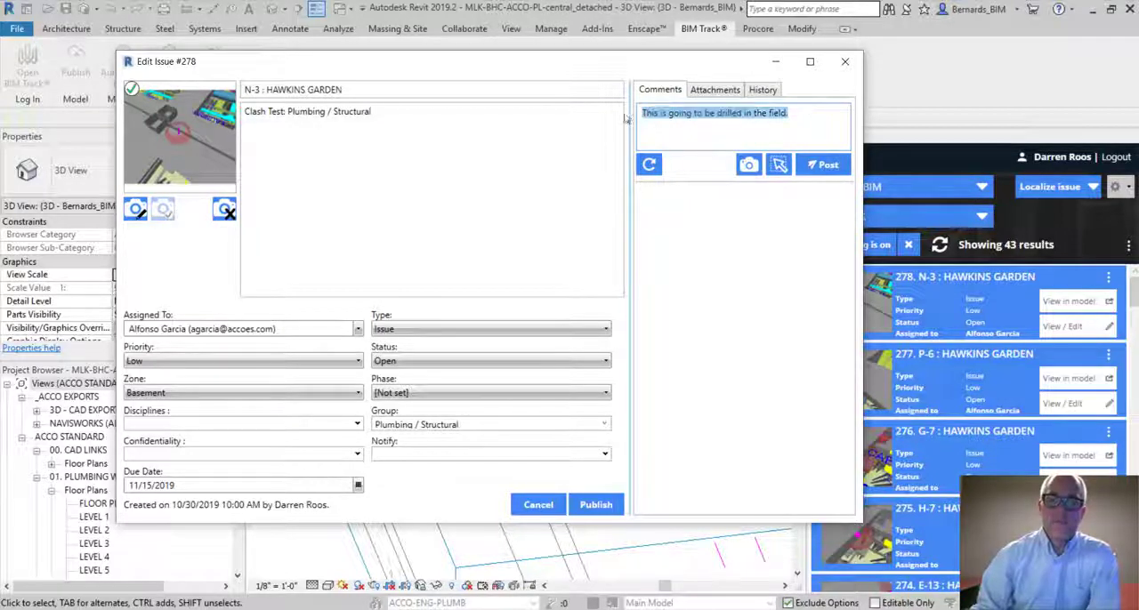
{"action": "key", "text": "BackSpace"}
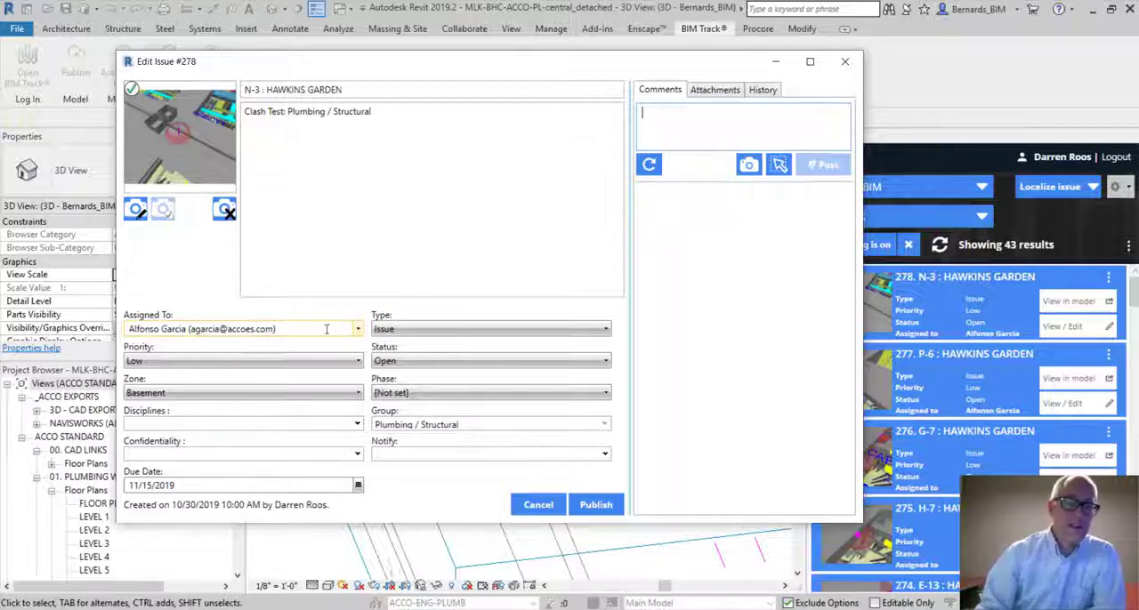
Review the assignee, priority and type options available for issue 278, keeping the type as Issue
{"action": "left_click", "coordinate": [358, 329]}
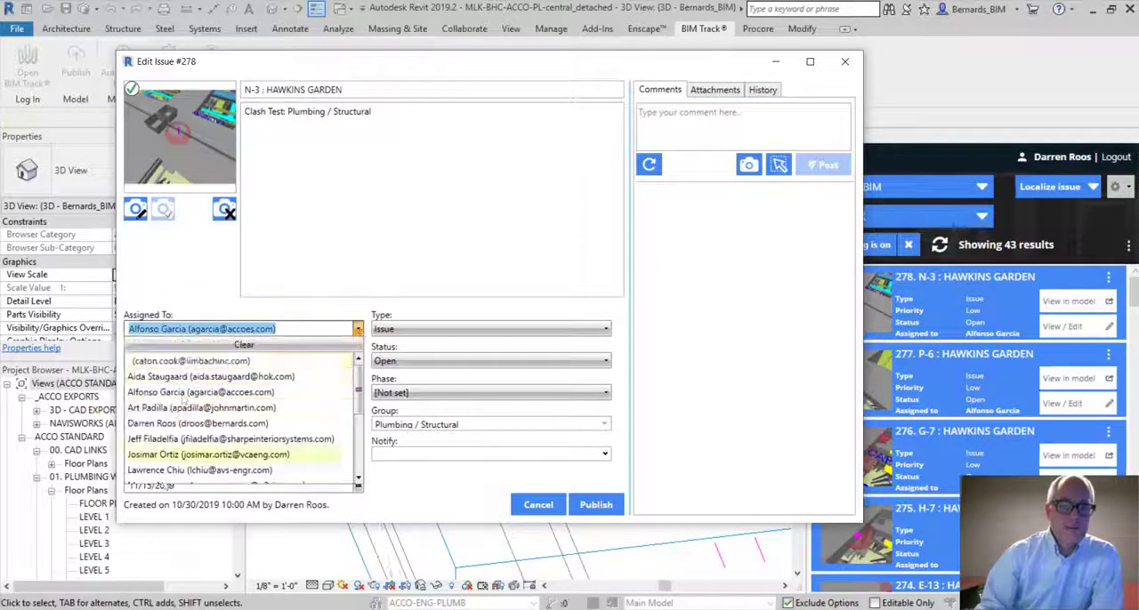
{"action": "left_click", "coordinate": [167, 268]}
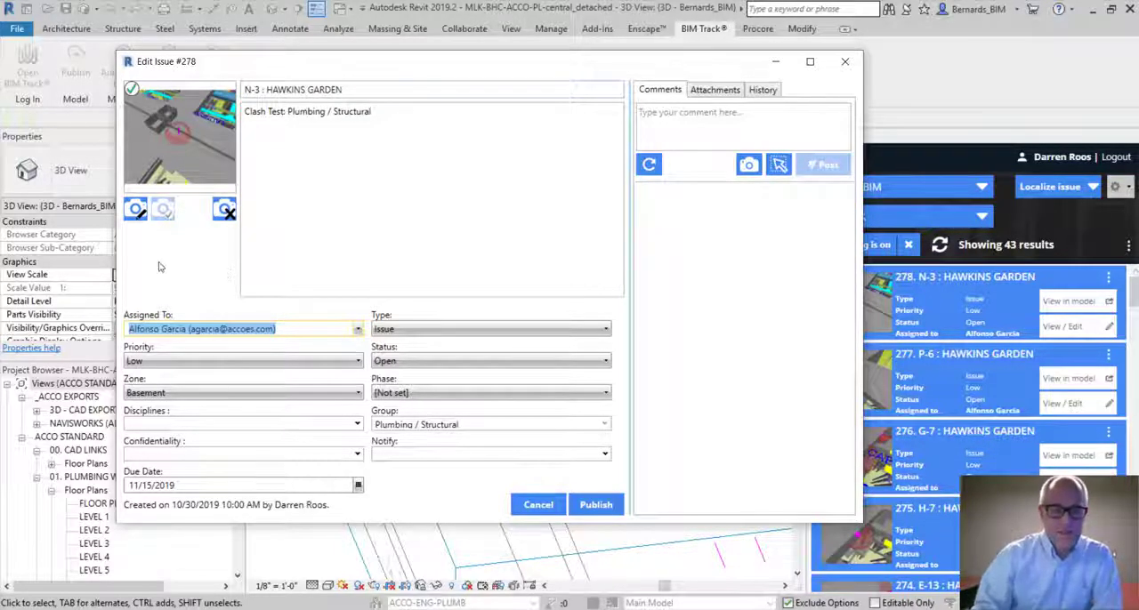
{"action": "left_click", "coordinate": [203, 360]}
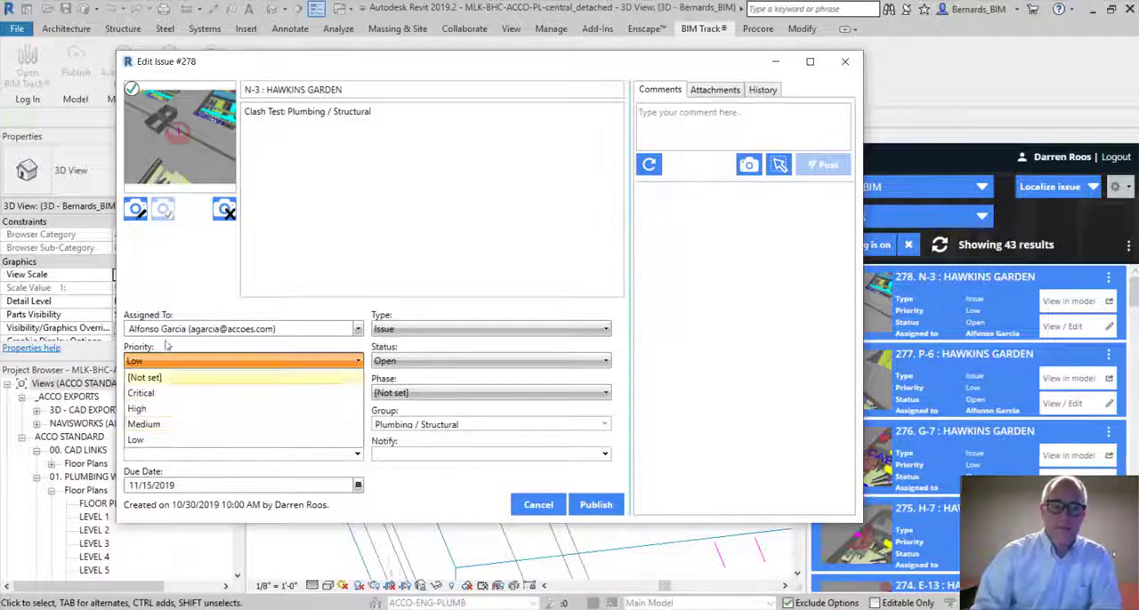
{"action": "left_click", "coordinate": [191, 284]}
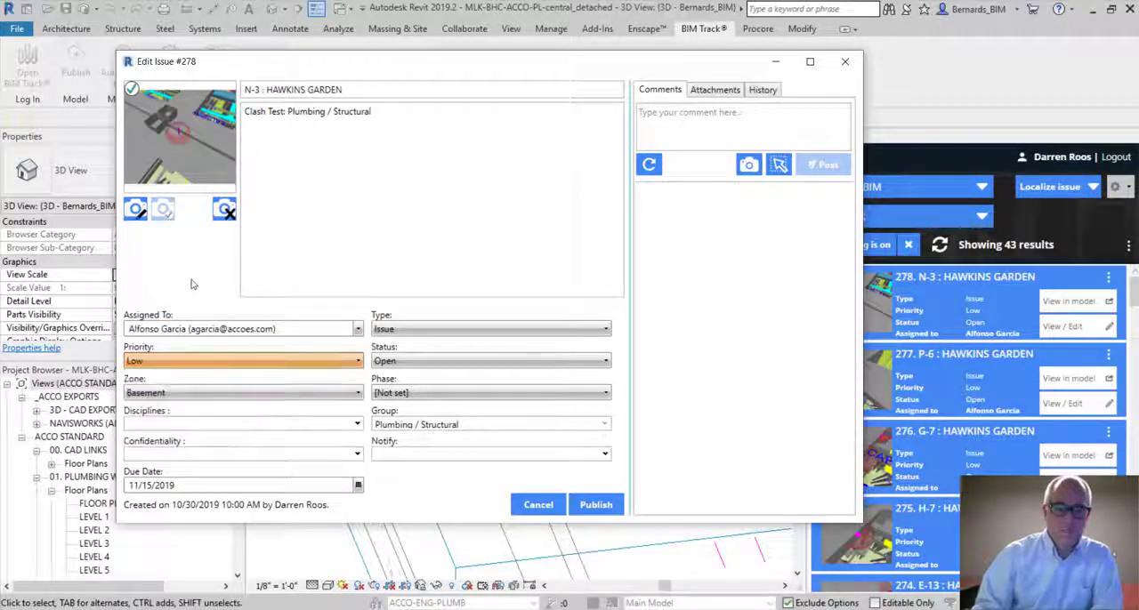
{"action": "left_click", "coordinate": [440, 331]}
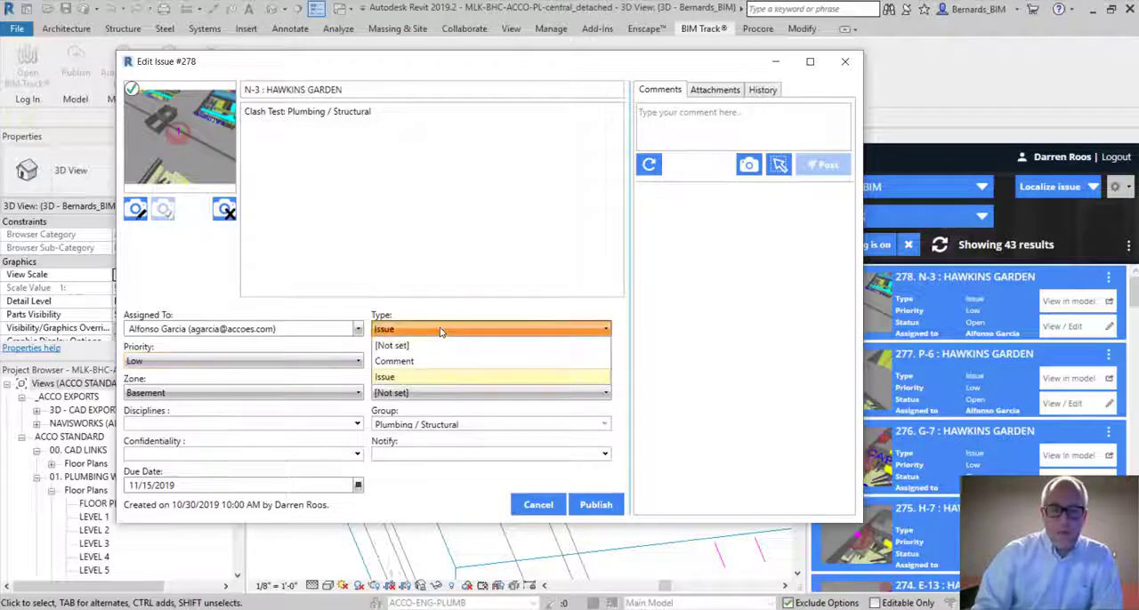
{"action": "left_click", "coordinate": [457, 376]}
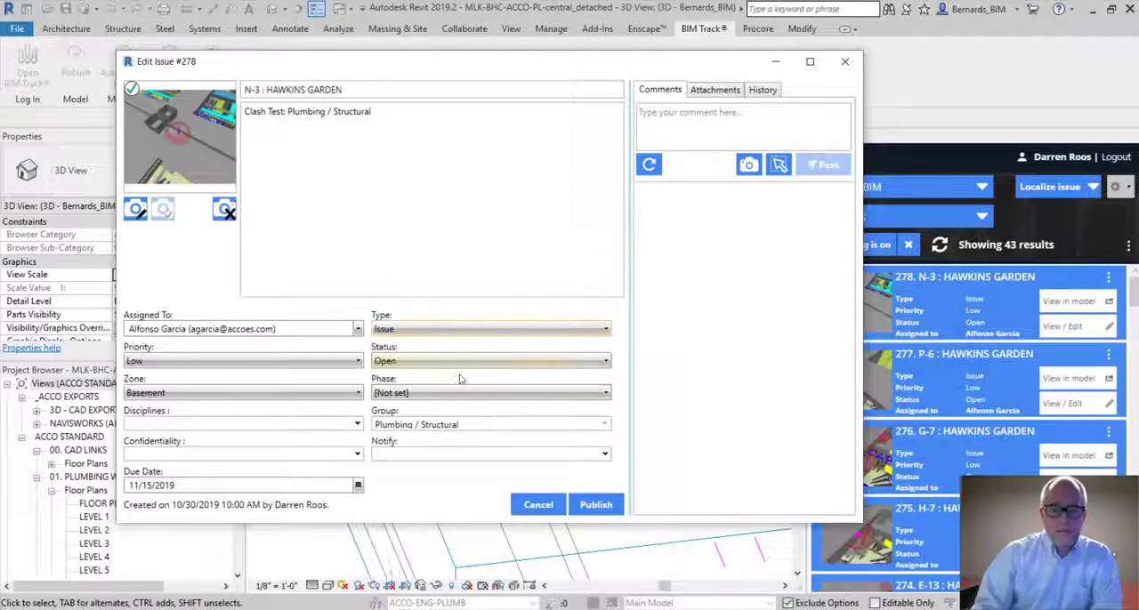
Try the statuses Non-issue and Team meeting on issue 278, and set it back to Open
{"action": "left_click", "coordinate": [435, 361]}
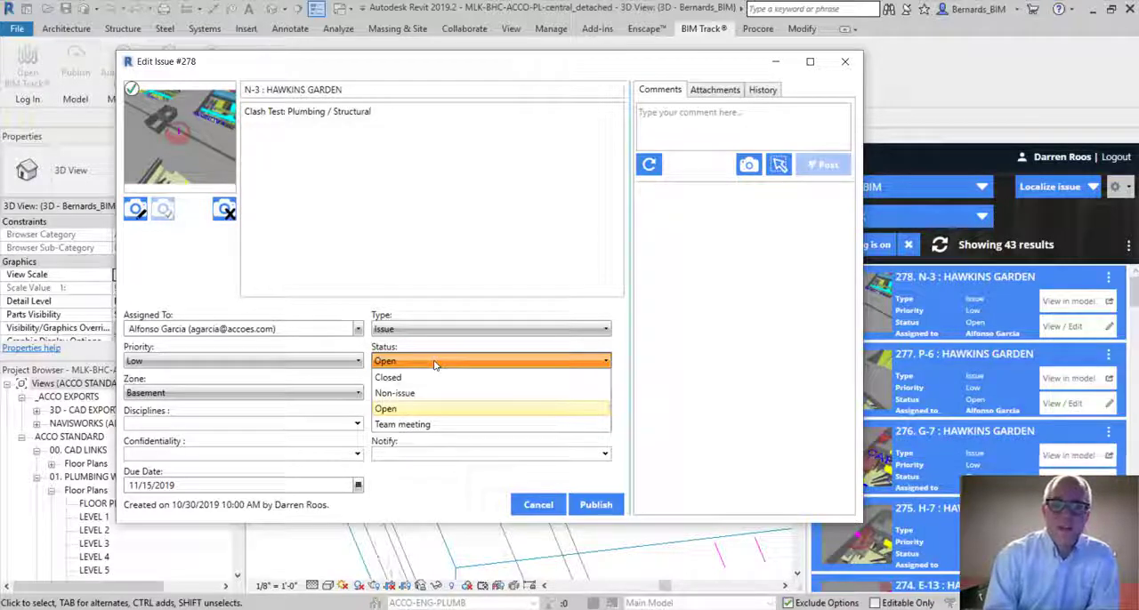
{"action": "left_click", "coordinate": [395, 393]}
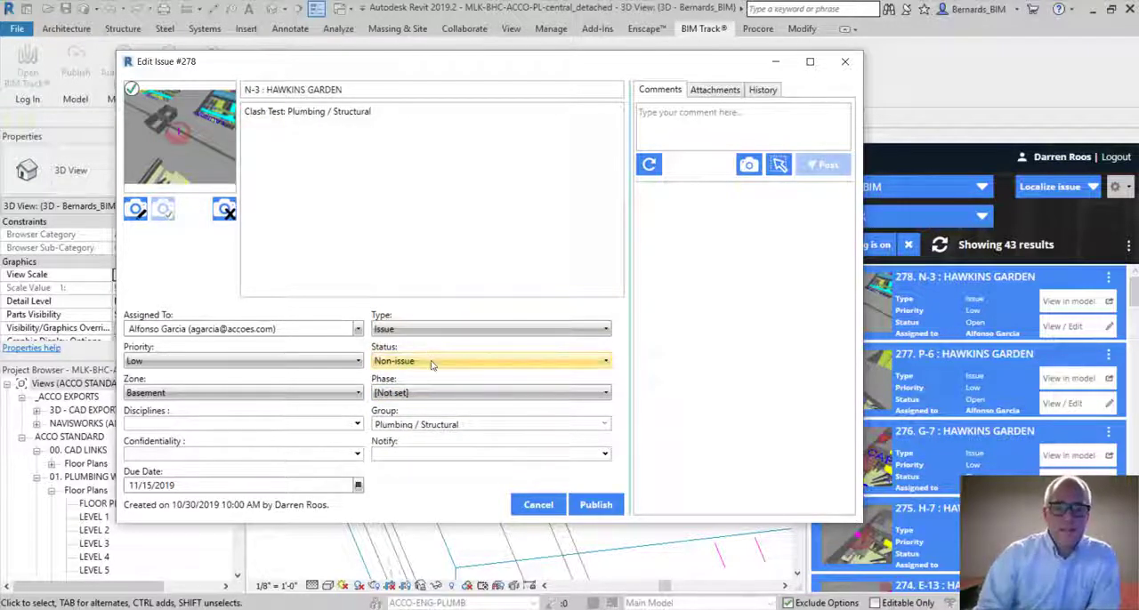
{"action": "left_click", "coordinate": [432, 365]}
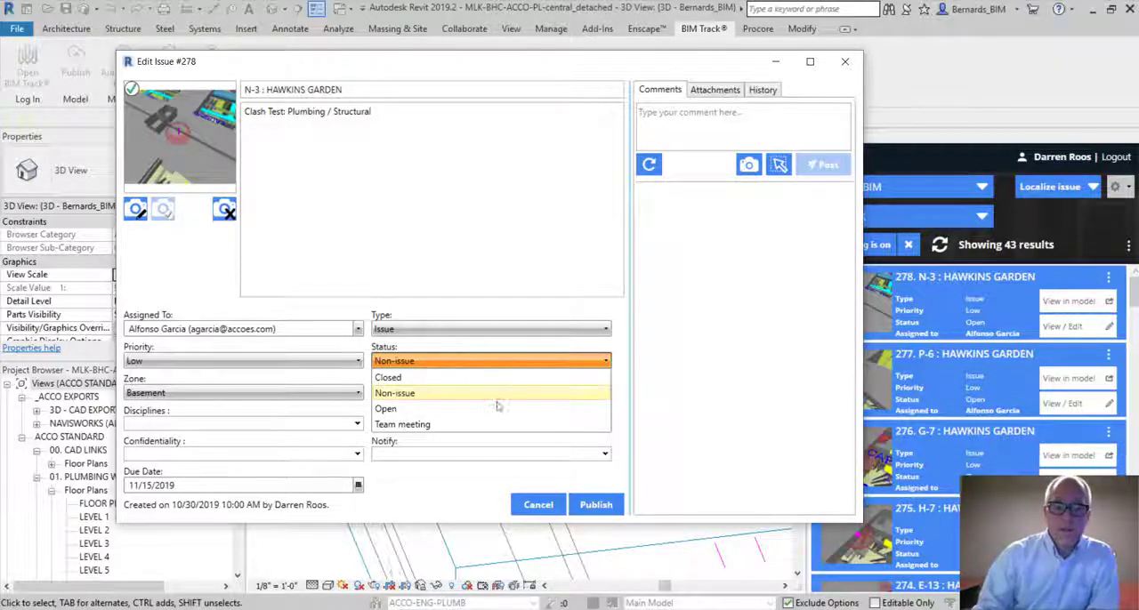
{"action": "left_click", "coordinate": [402, 424]}
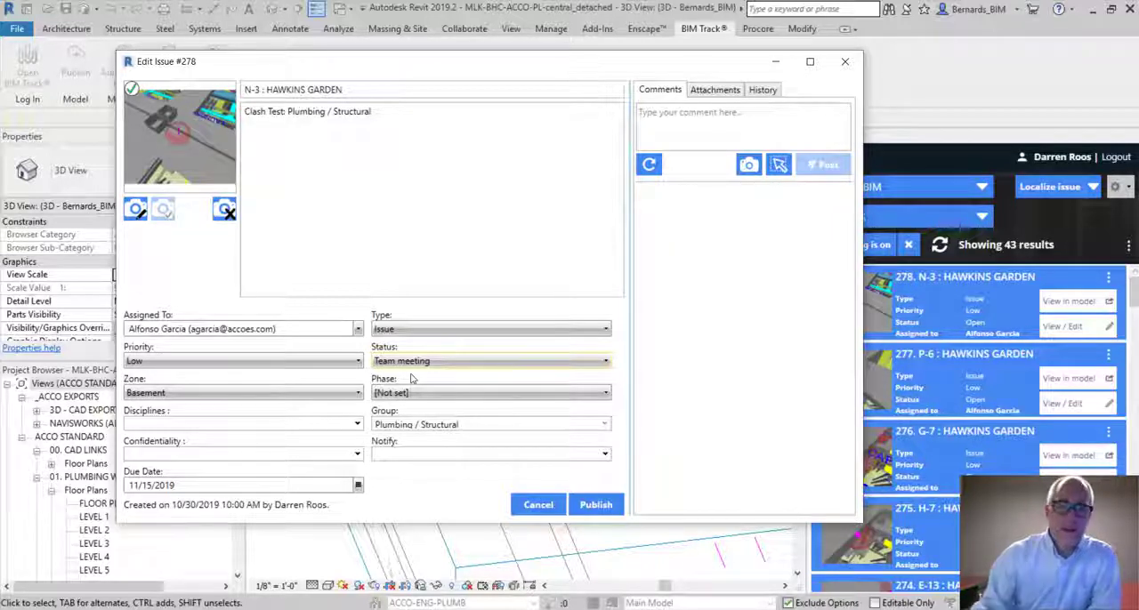
{"action": "left_click", "coordinate": [459, 361]}
{"action": "left_click", "coordinate": [436, 402]}
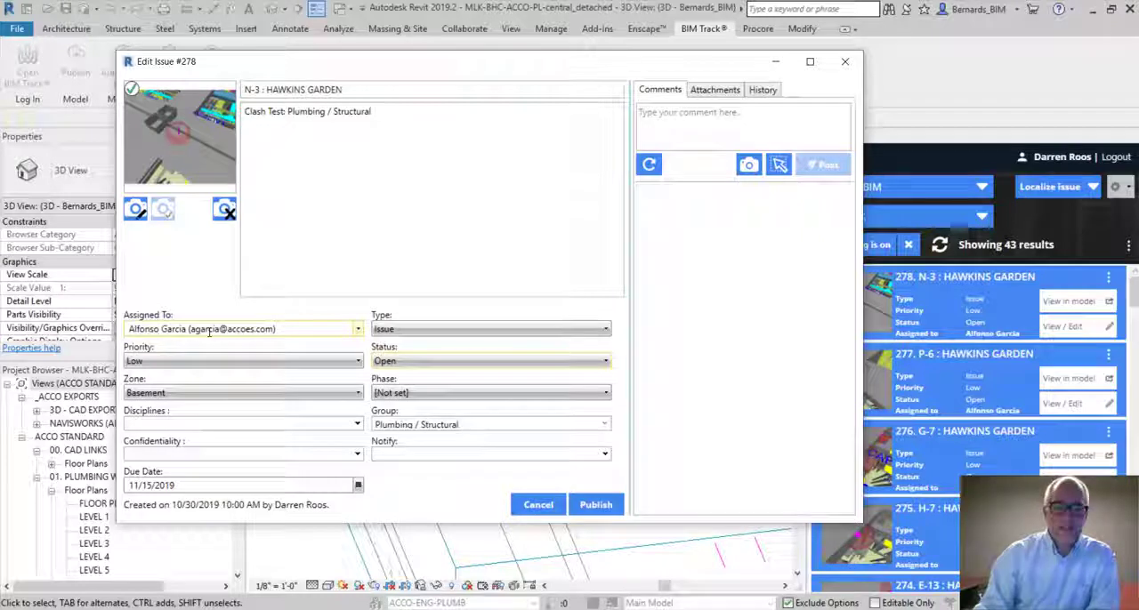
Try adding several team members as notification recipients on issue 278, and clear them all again
{"action": "left_click", "coordinate": [456, 459]}
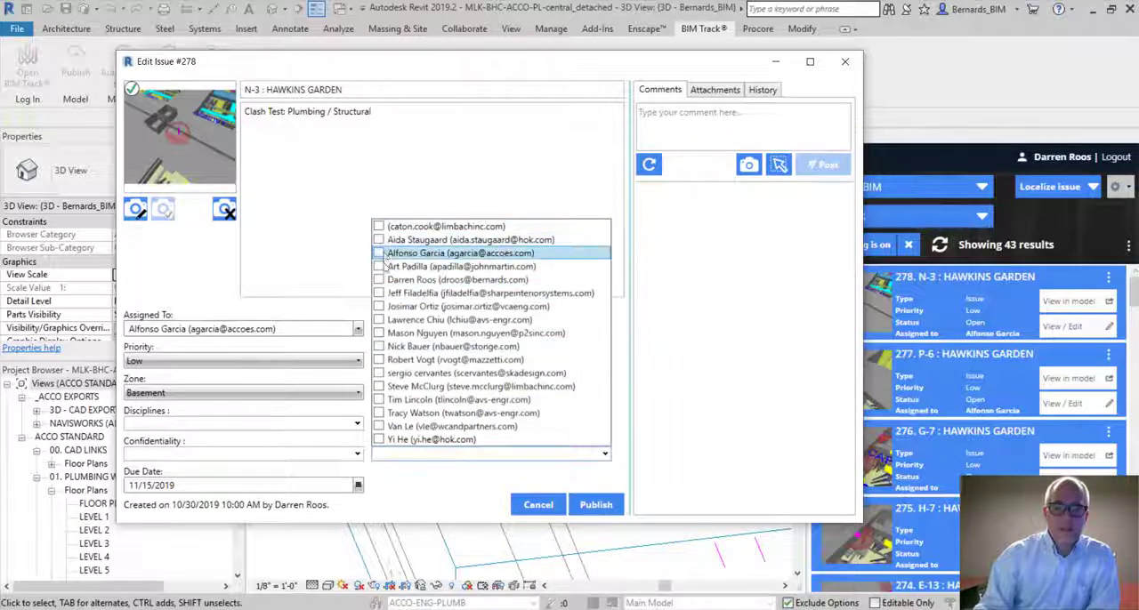
{"action": "left_click", "coordinate": [379, 293]}
{"action": "left_click", "coordinate": [379, 320]}
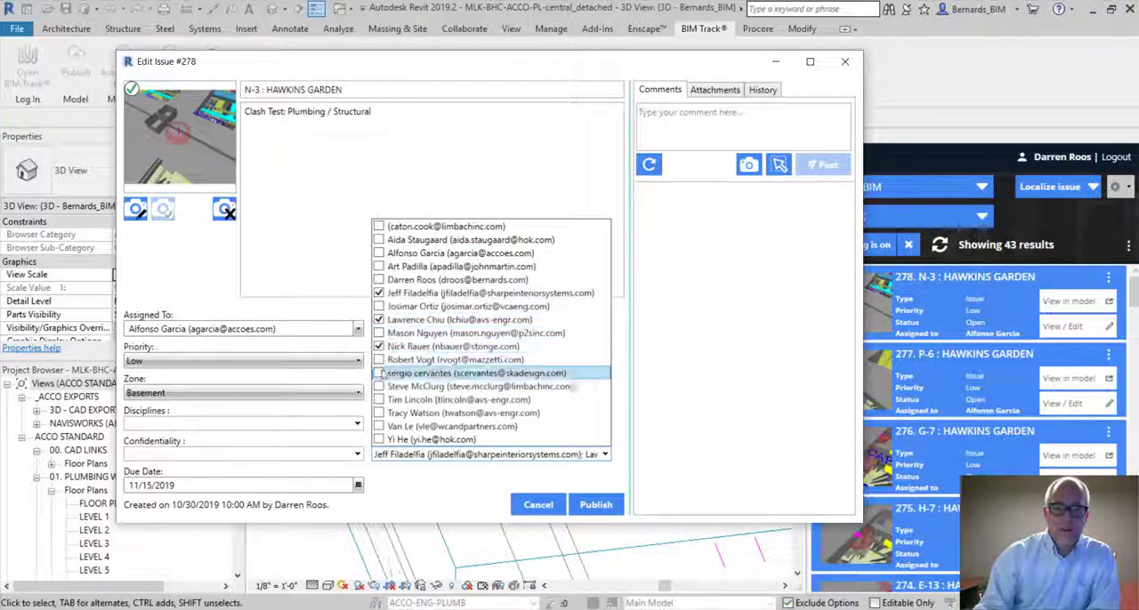
{"action": "left_click", "coordinate": [379, 319]}
{"action": "left_click", "coordinate": [379, 293]}
{"action": "left_click", "coordinate": [409, 495]}
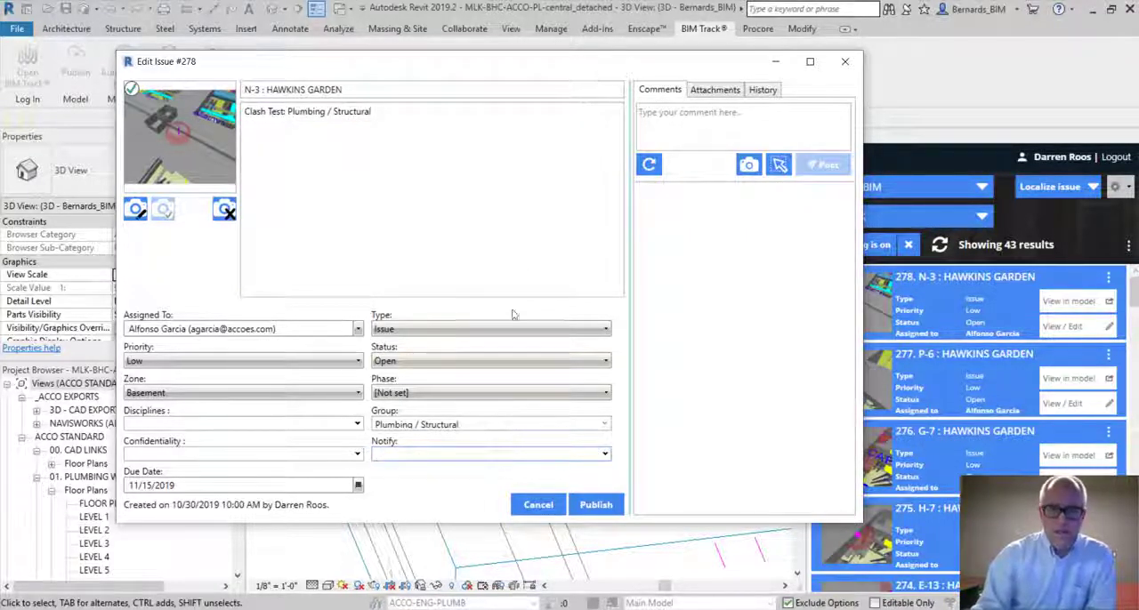
Publish issue 278 and examine its clash location in the 3D view from a wider, rotated angle
{"action": "left_click", "coordinate": [596, 504]}
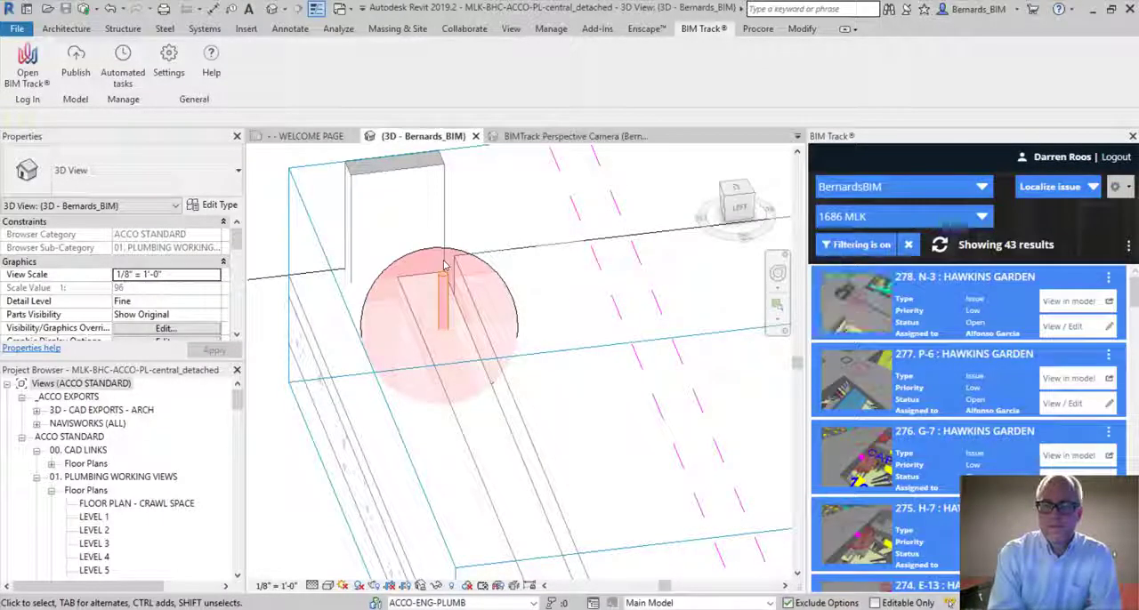
{"action": "scroll", "coordinate": [584, 280], "scroll_direction": "down", "scroll_amount": 4}
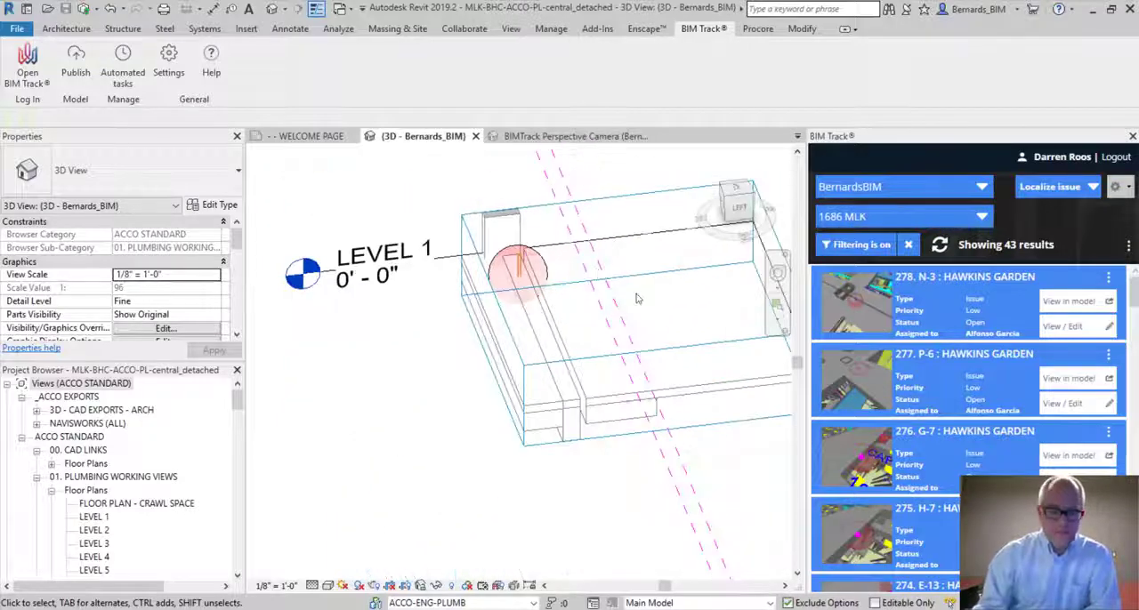
{"action": "middle_click_drag", "start_coordinate": [605, 294], "coordinate": [515, 386], "text": "shift"}
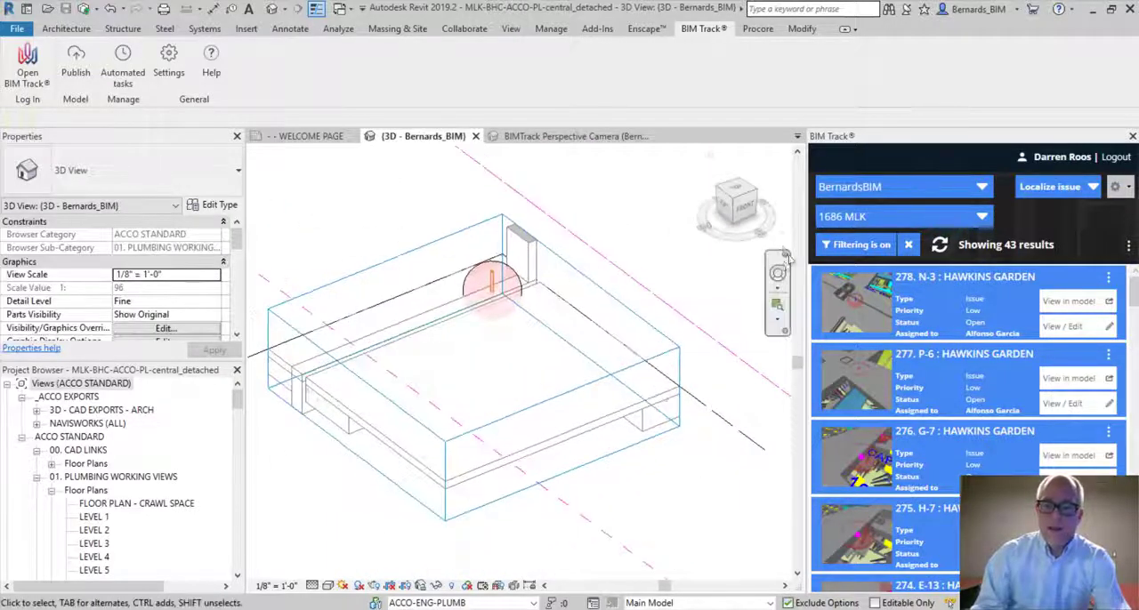